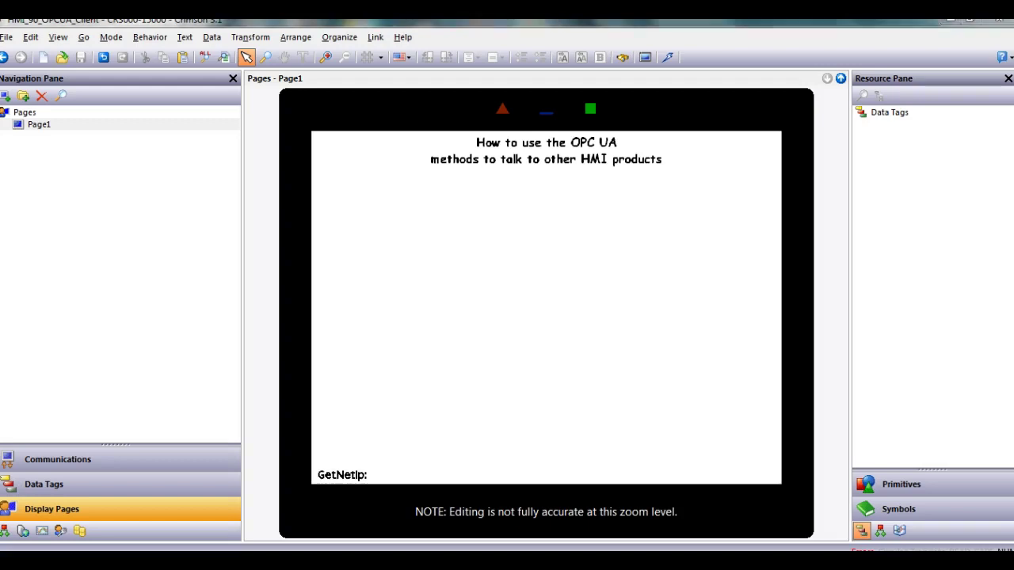
Bring the HMI #10 Chrome window fully onto the screen and shrink it
mouse_move(141, 534)
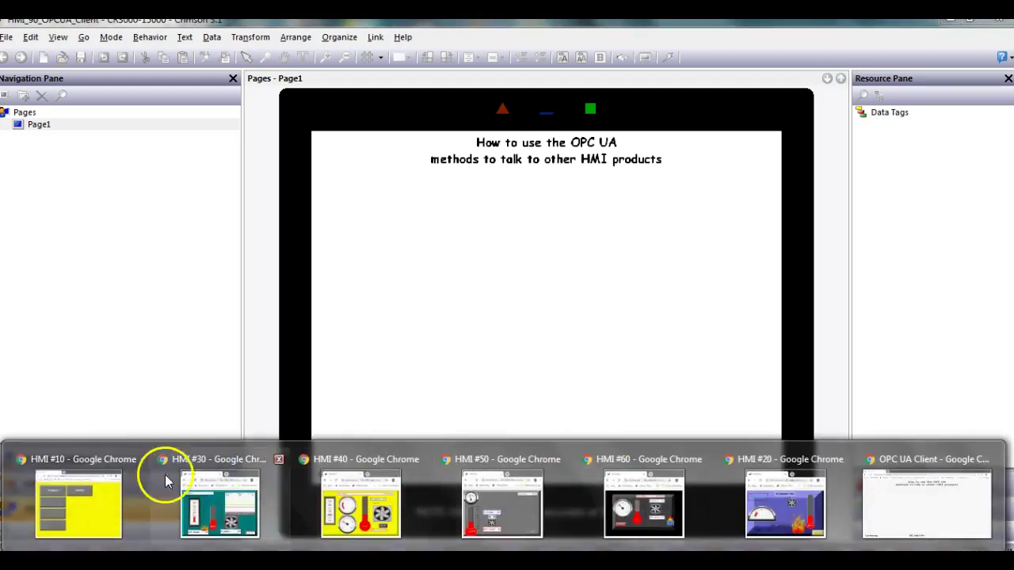
left_click(83, 495)
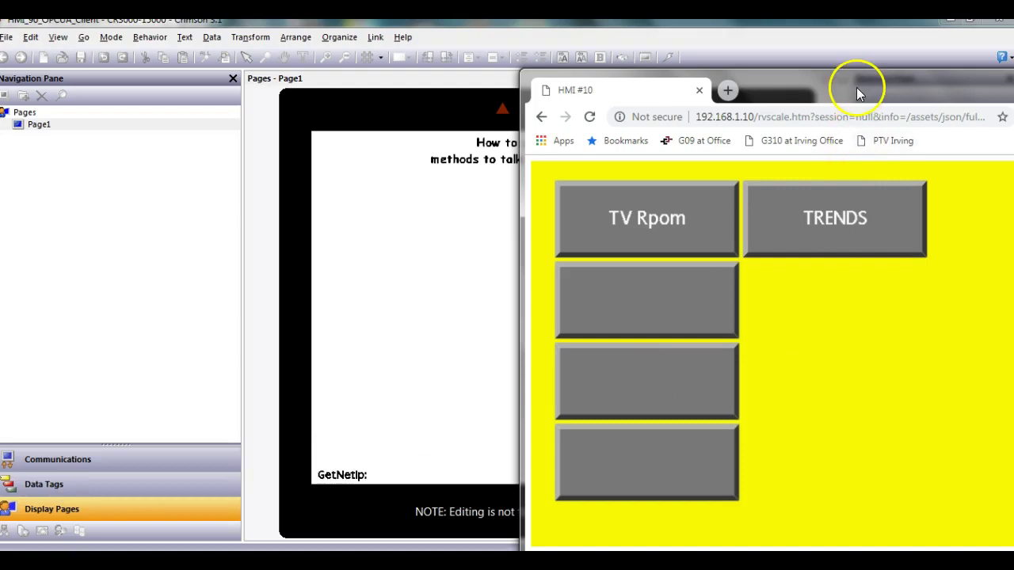
left_click_drag(855, 23, 664, 24)
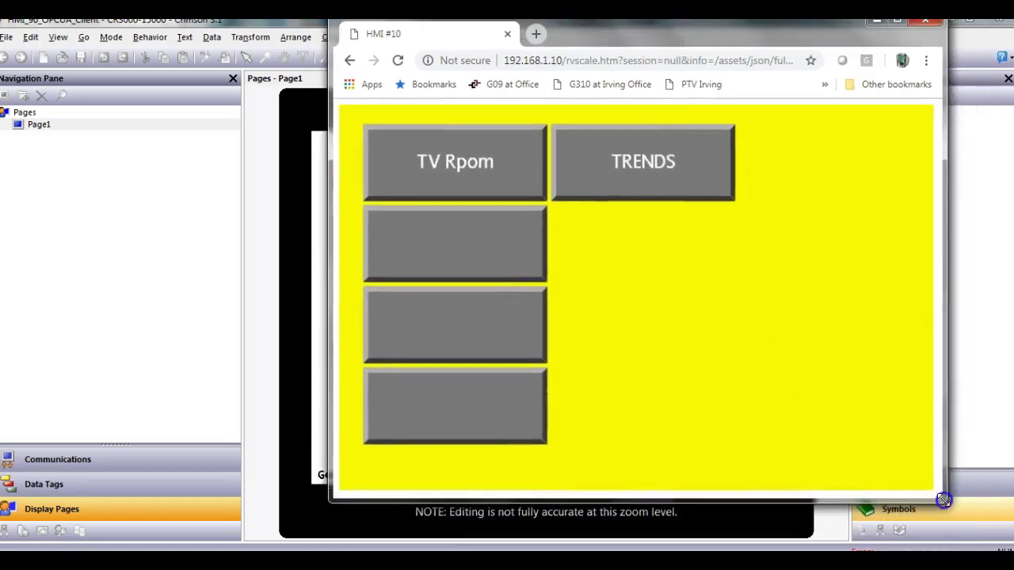
left_click_drag(942, 498, 795, 357)
Correct the room name from 'TV Rpom' to 'TV Room', then move the browser aside
left_click(433, 143)
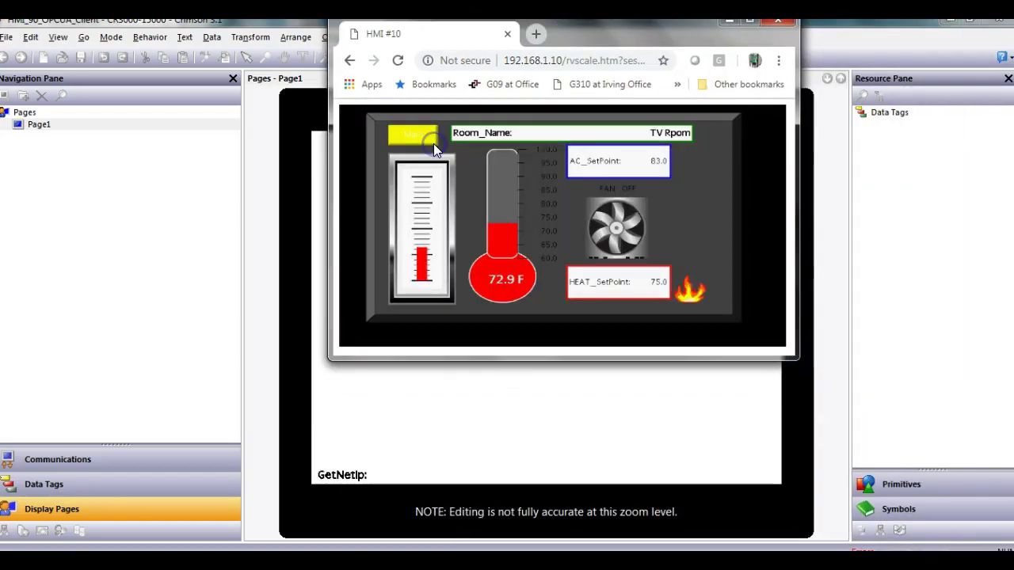
left_click(670, 134)
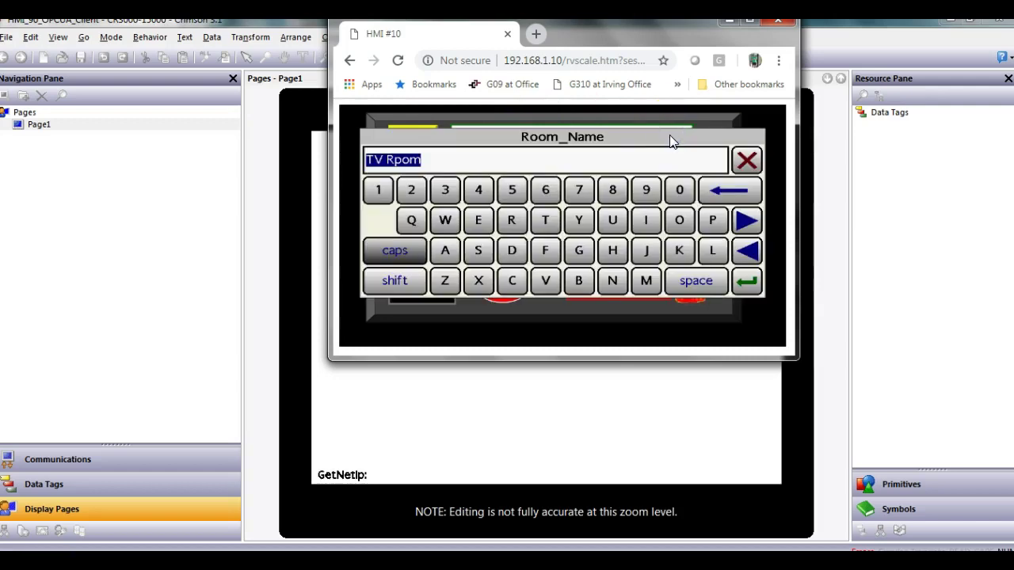
type("TV Roo")
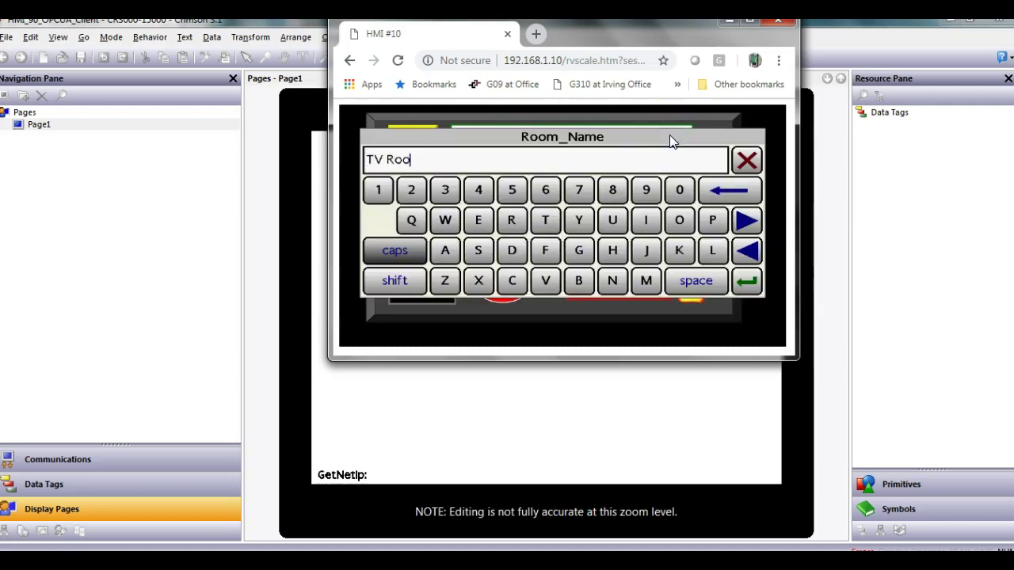
type("m")
key("Return")
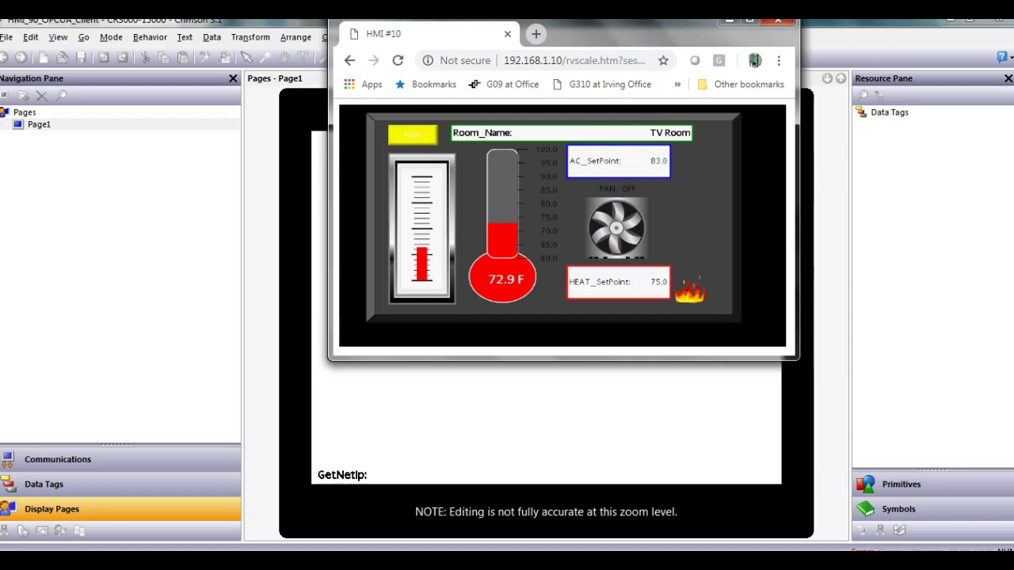
left_click_drag(632, 36, 298, 37)
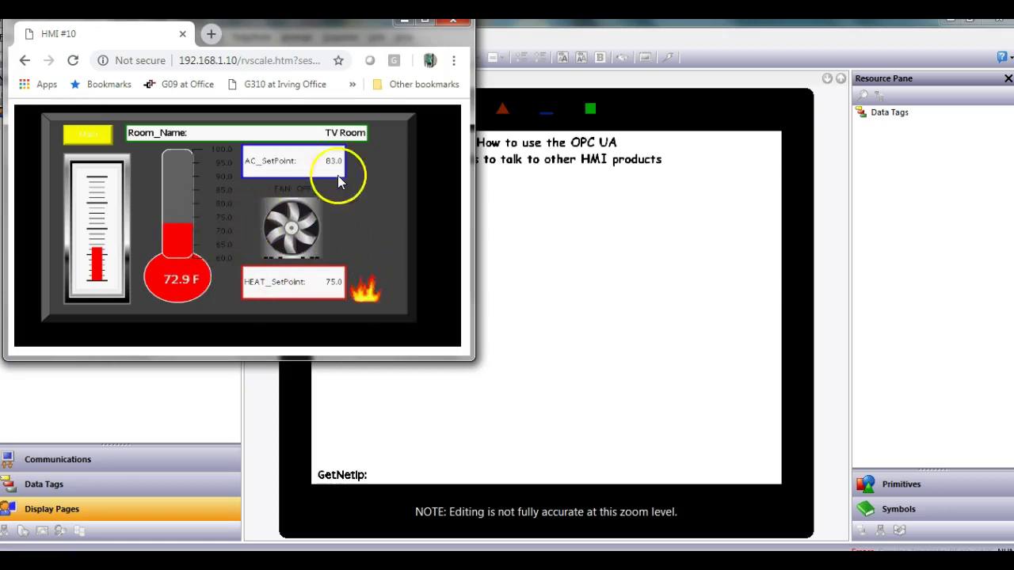
left_click(591, 294)
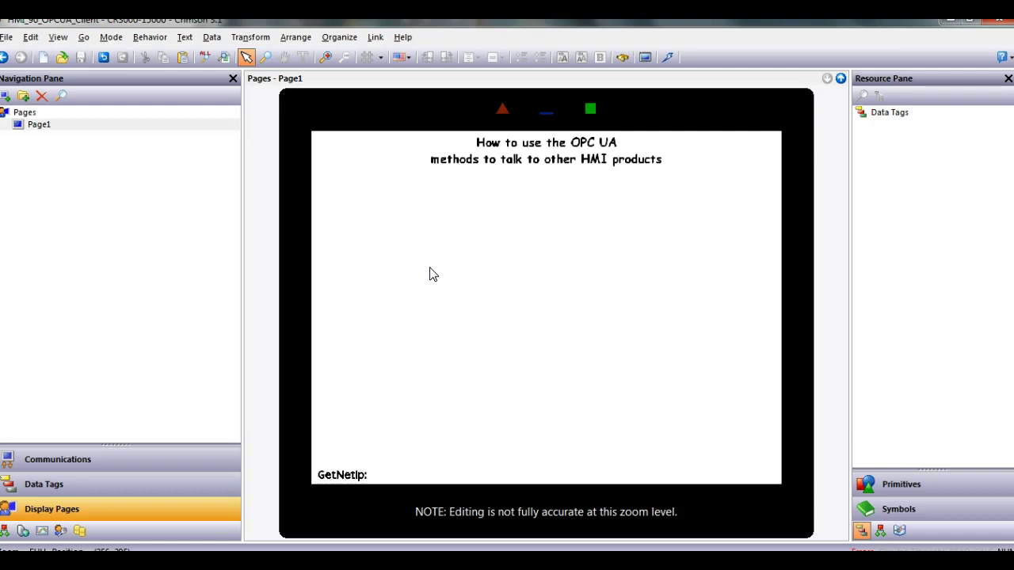
Show HMI_10's Communications section in an enlarged window with the Services list expanded
left_click(354, 371)
mouse_move(261, 561)
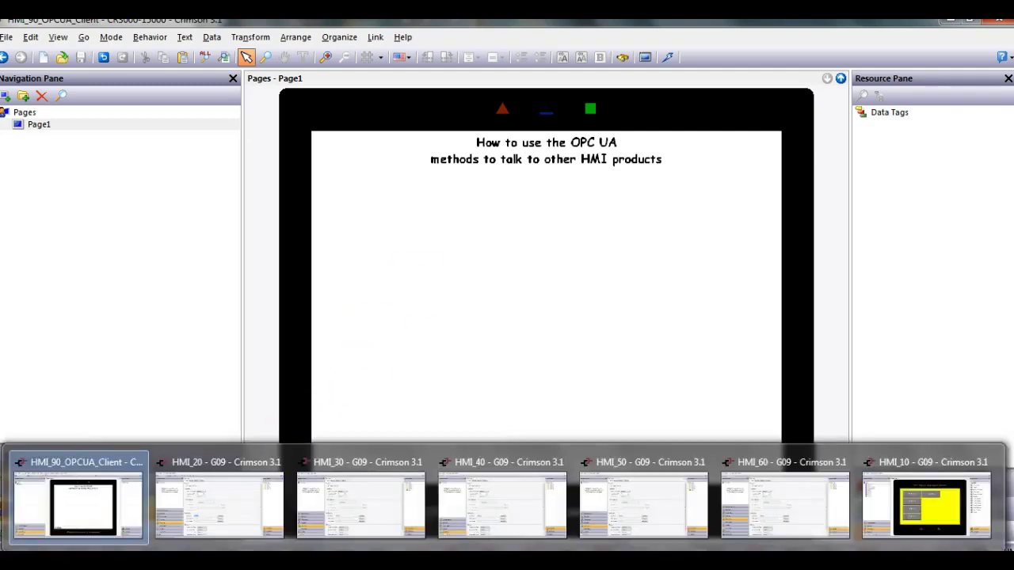
left_click(919, 524)
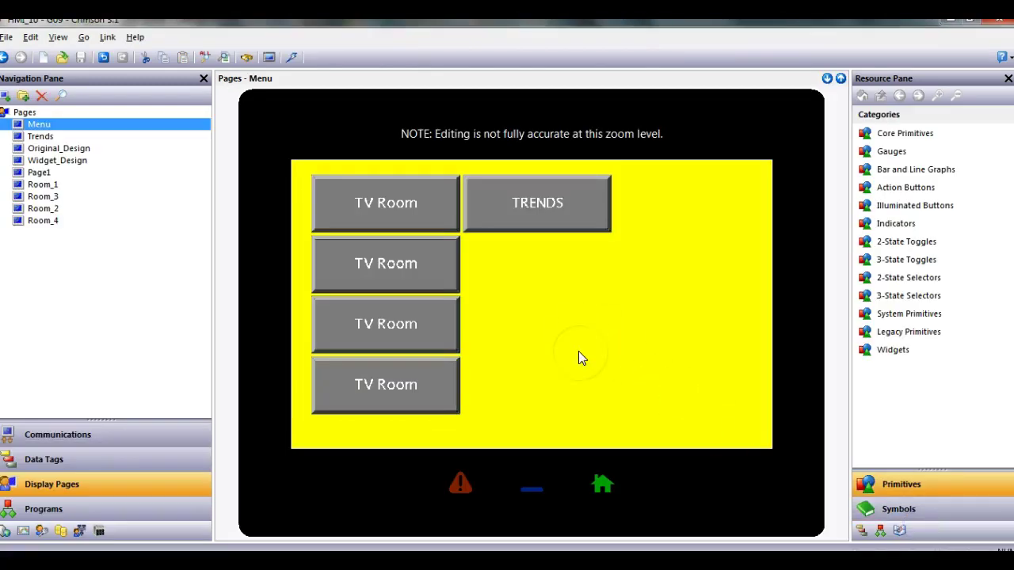
left_click(78, 441)
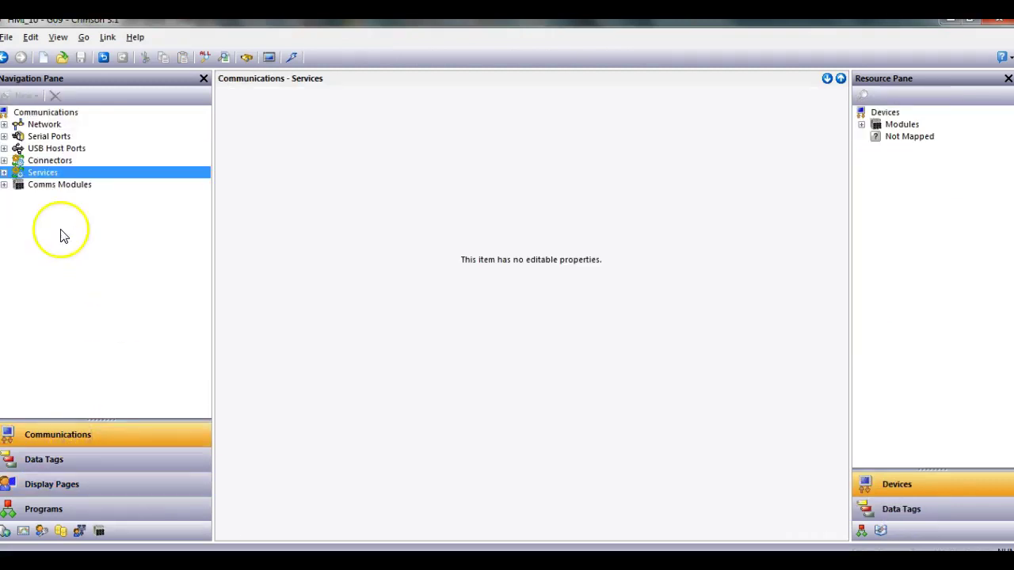
double_click(273, 20)
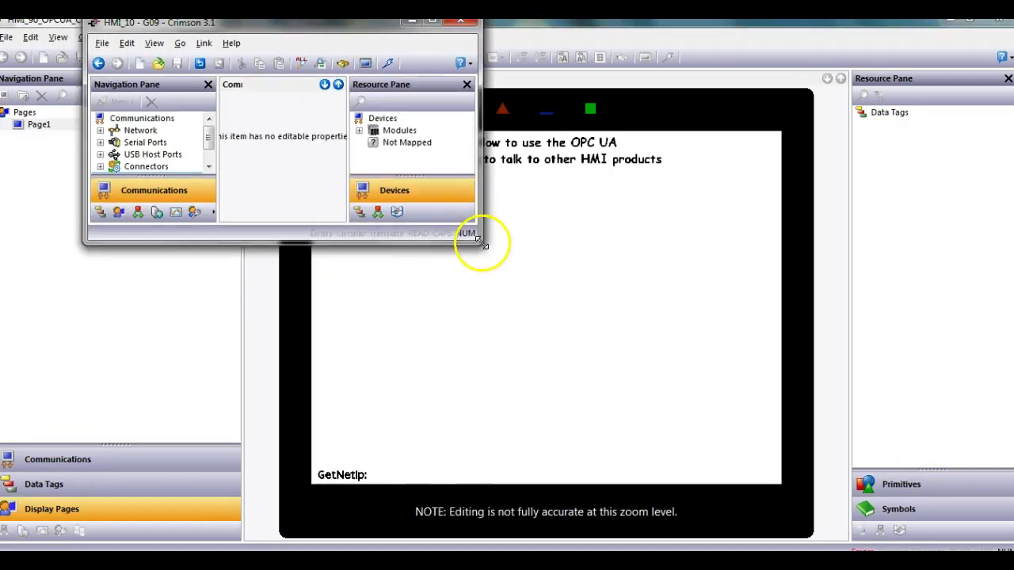
left_click_drag(481, 243, 765, 527)
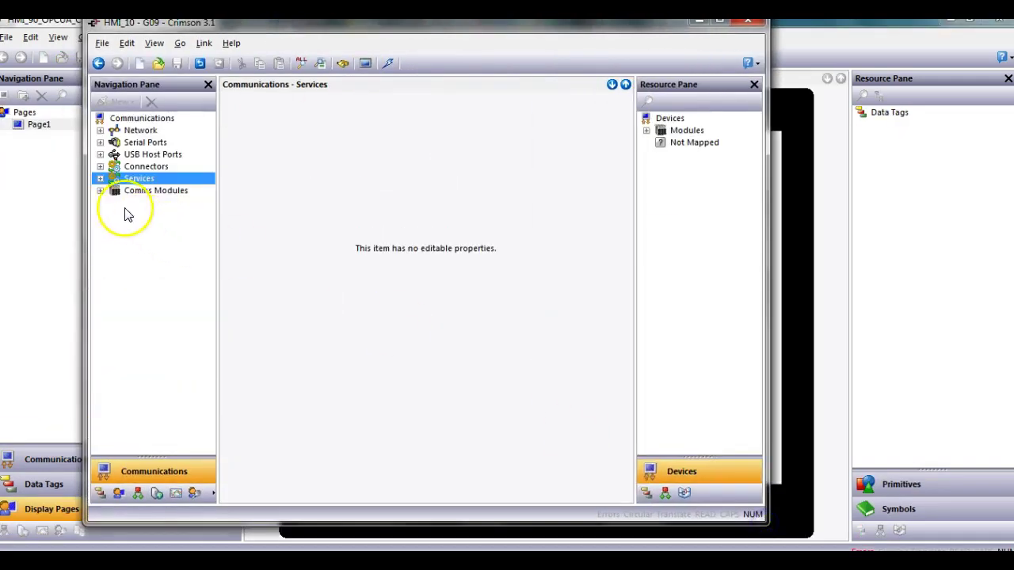
left_click(100, 179)
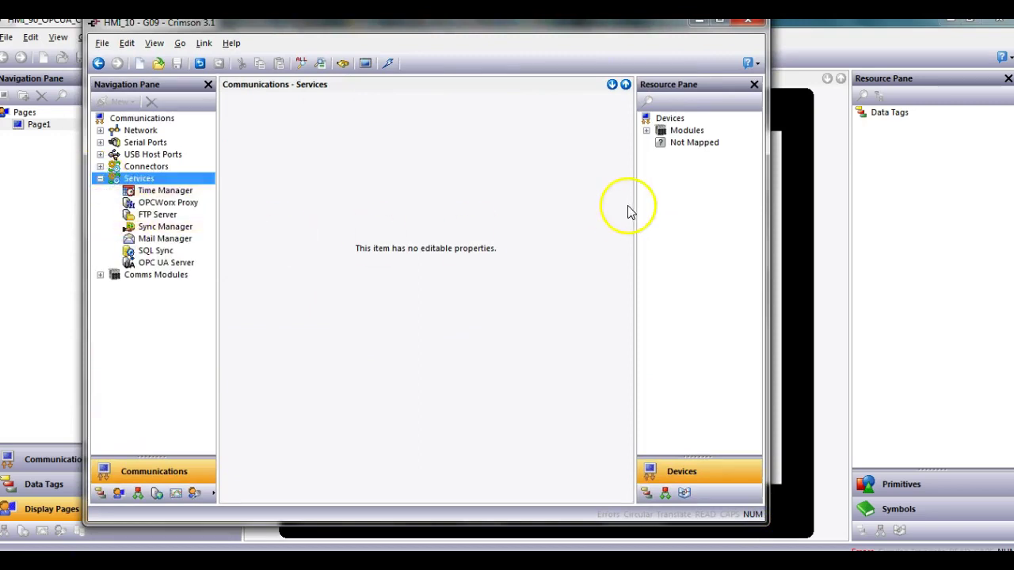
left_click_drag(769, 238, 858, 247)
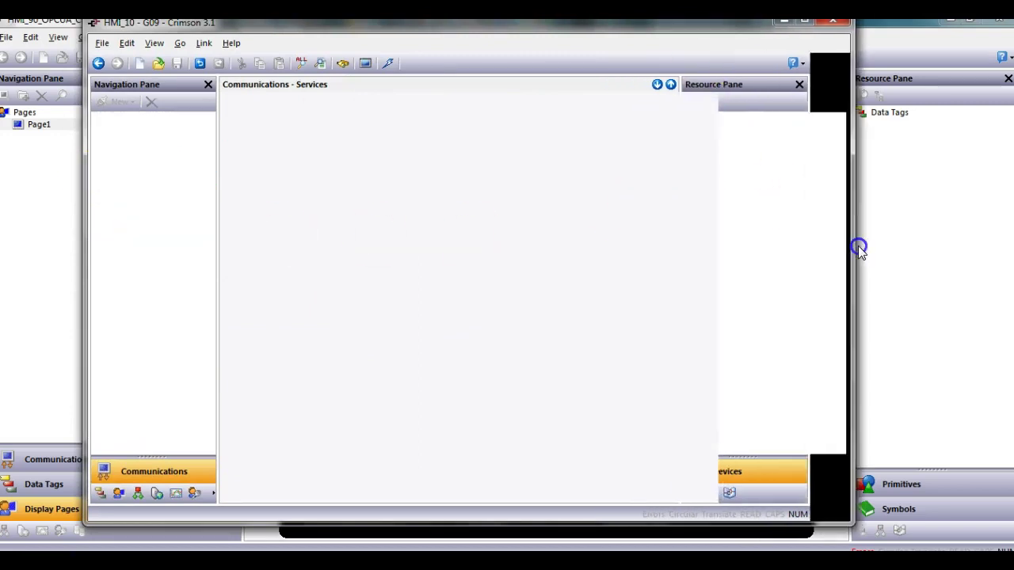
Set the OPC UA Server's Enable Server to Yes and show its Data contents
left_click(165, 263)
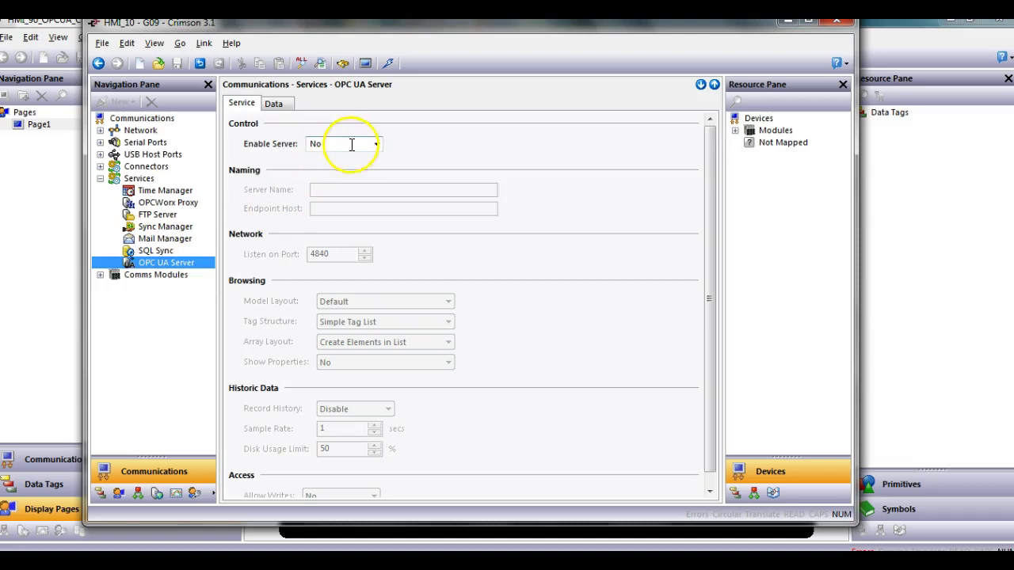
left_click(381, 148)
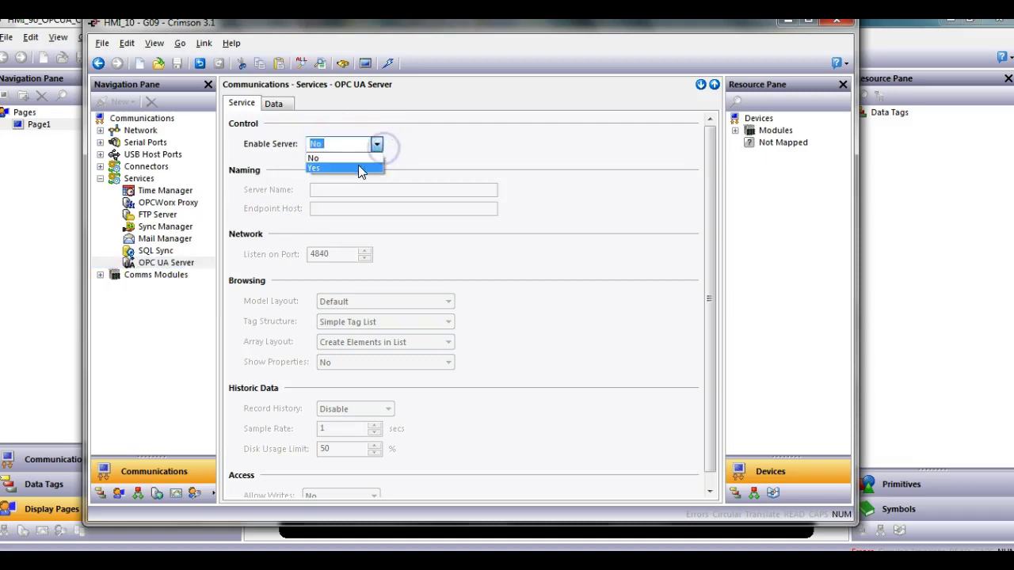
left_click(358, 165)
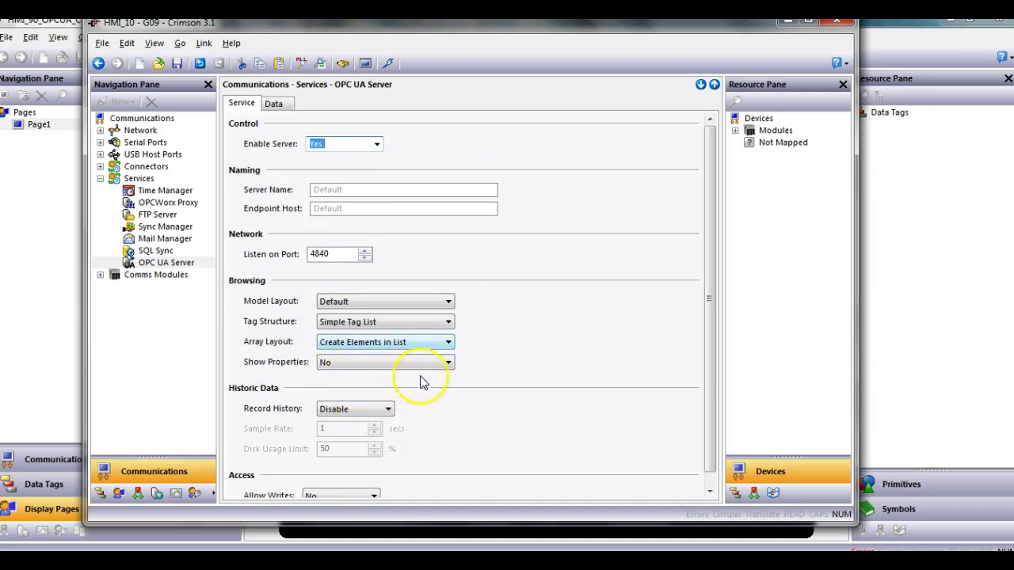
left_click(274, 104)
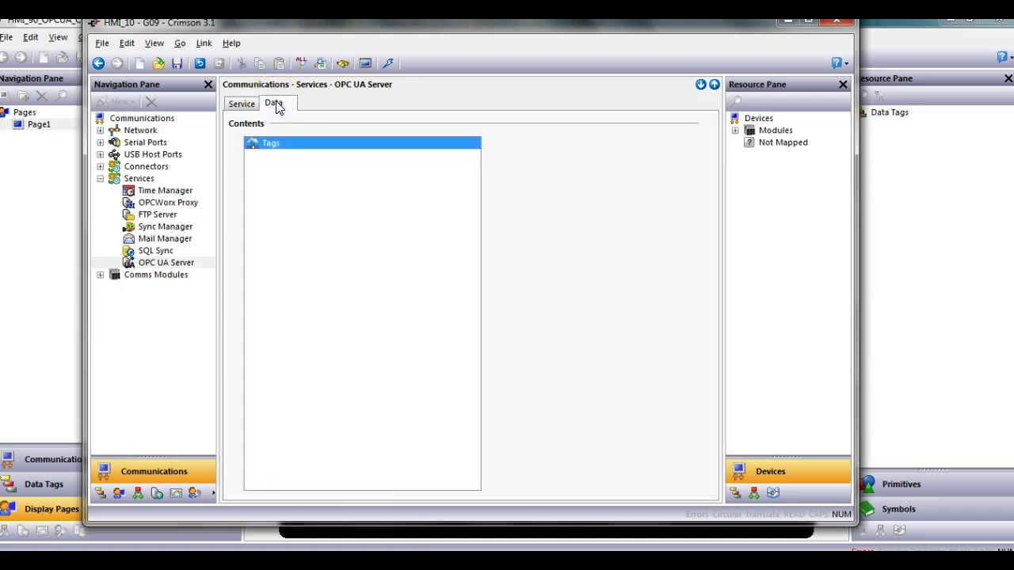
Drag the Room_1 folder from Data Tags into the server's Contents under Tags
left_click_drag(765, 459, 769, 392)
left_click(764, 445)
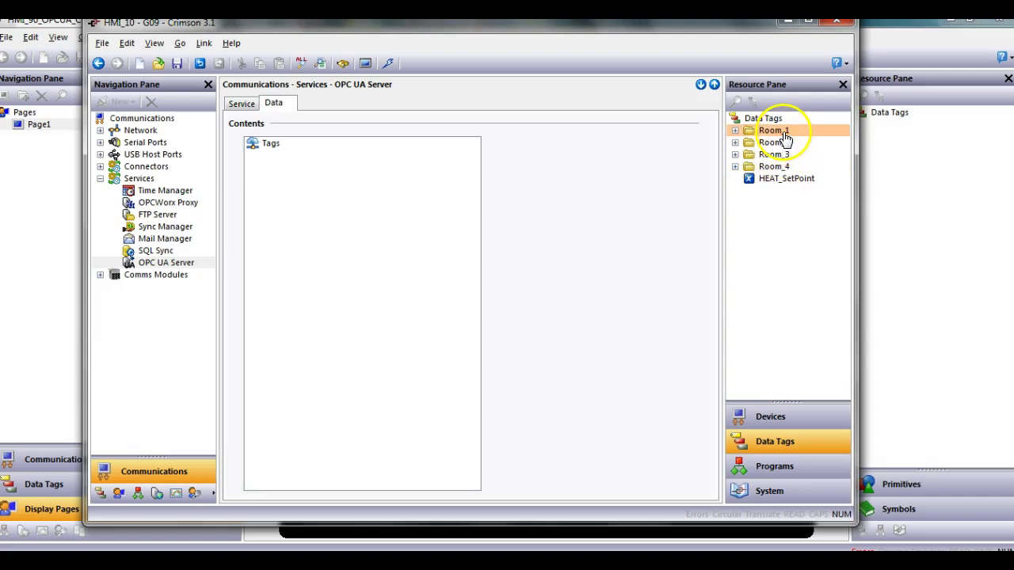
left_click_drag(784, 140, 378, 208)
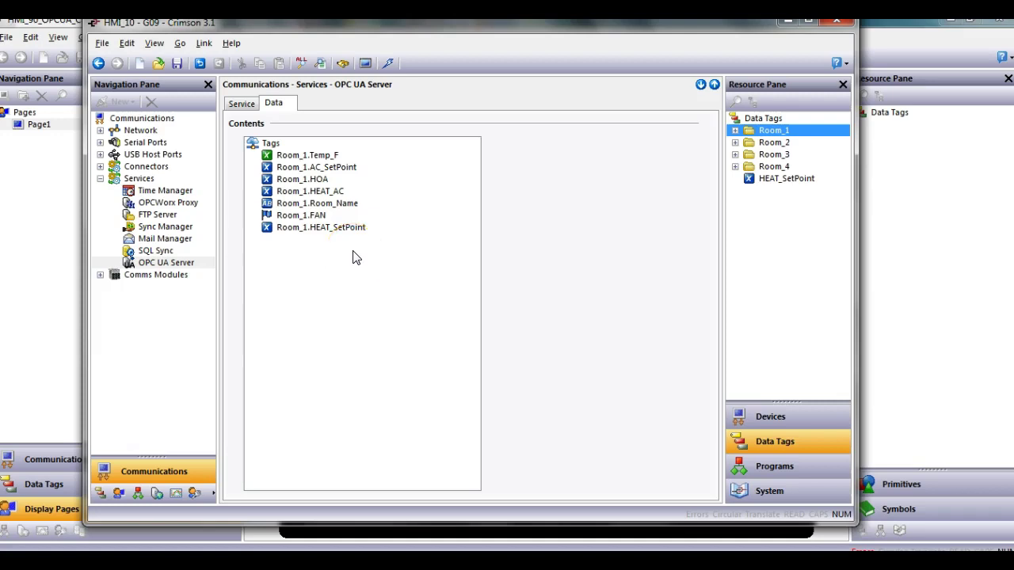
left_click(379, 277)
Save and download HMI_10, check its TV Room page, then switch to HMI_90_OPCUA_Client
left_click(178, 63)
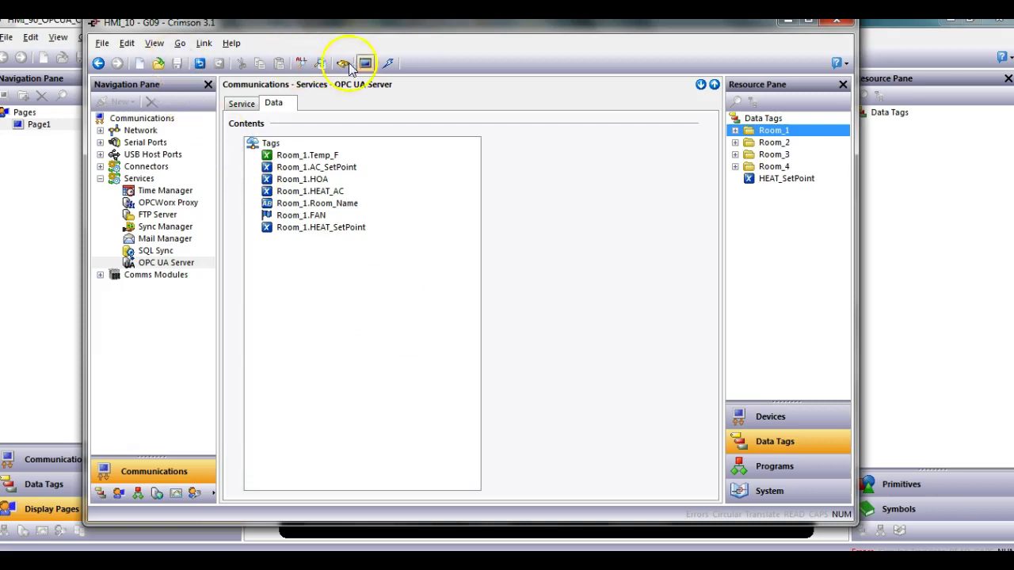
left_click(389, 63)
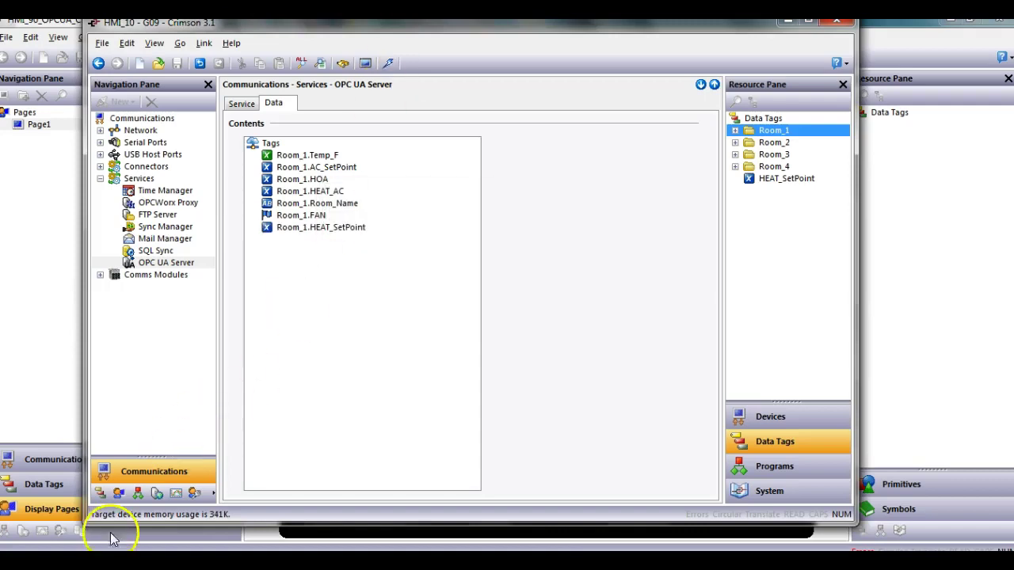
left_click(68, 502)
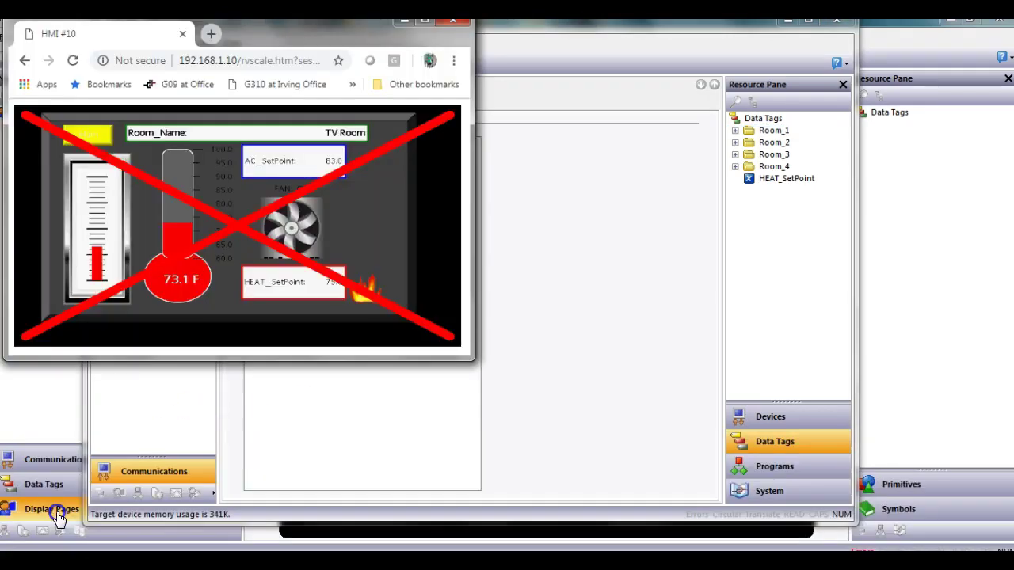
left_click(140, 141)
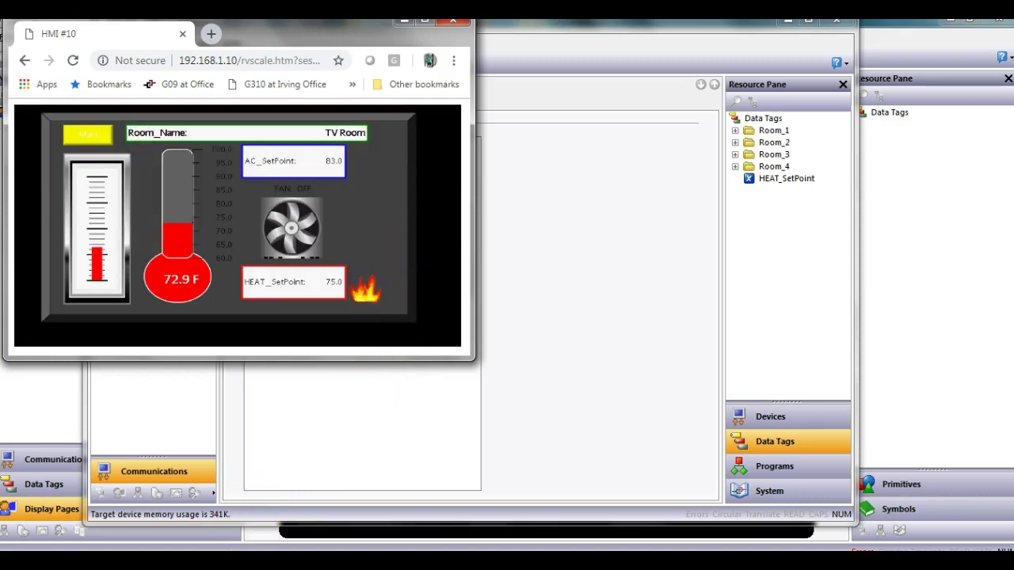
mouse_move(270, 559)
left_click(110, 506)
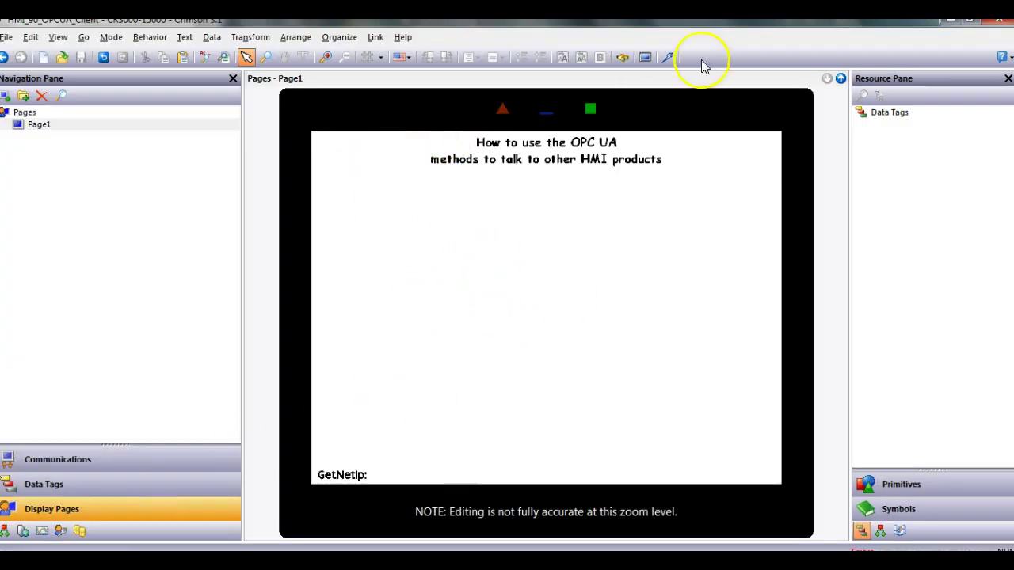
Widen the client project window and select Network > Protocol 1 under Communications
left_click(969, 23)
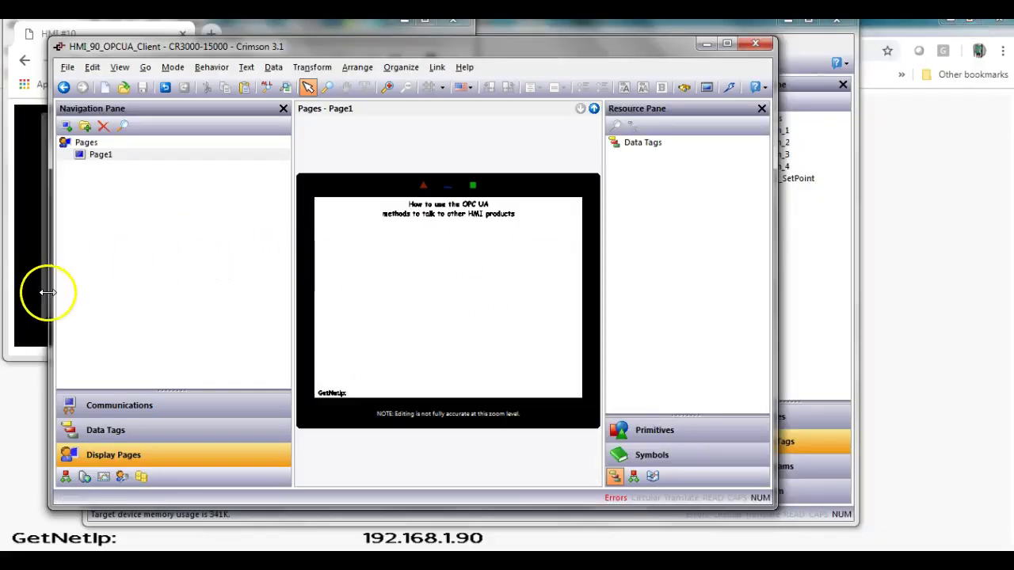
left_click_drag(47, 292, 21, 295)
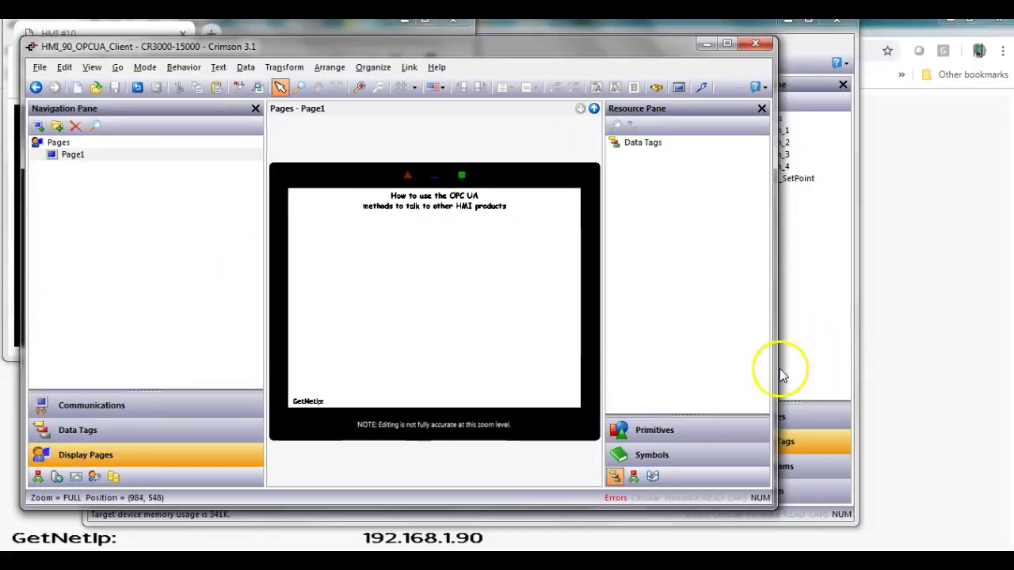
left_click_drag(781, 374, 913, 369)
left_click(136, 408)
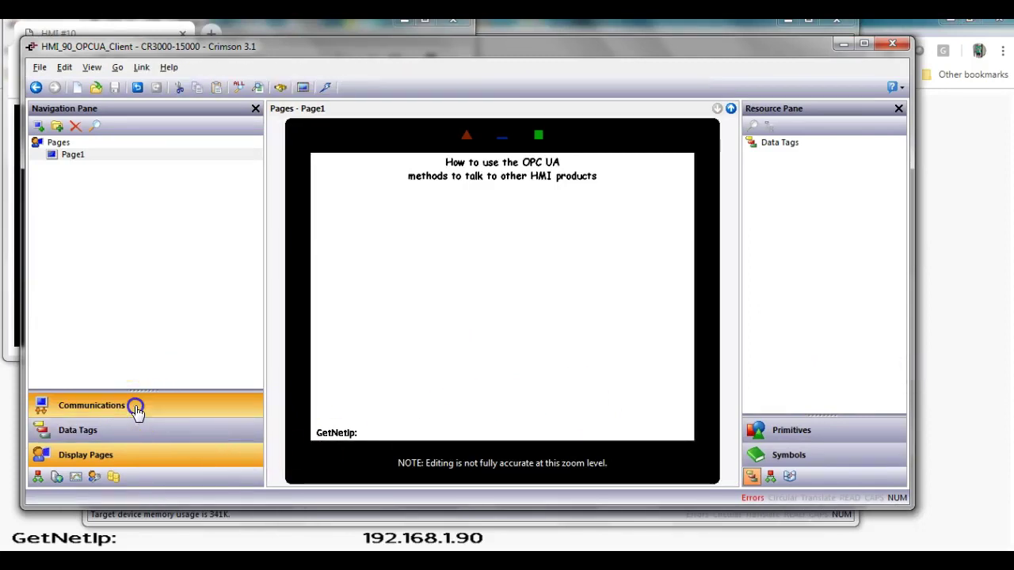
left_click_drag(150, 389, 156, 342)
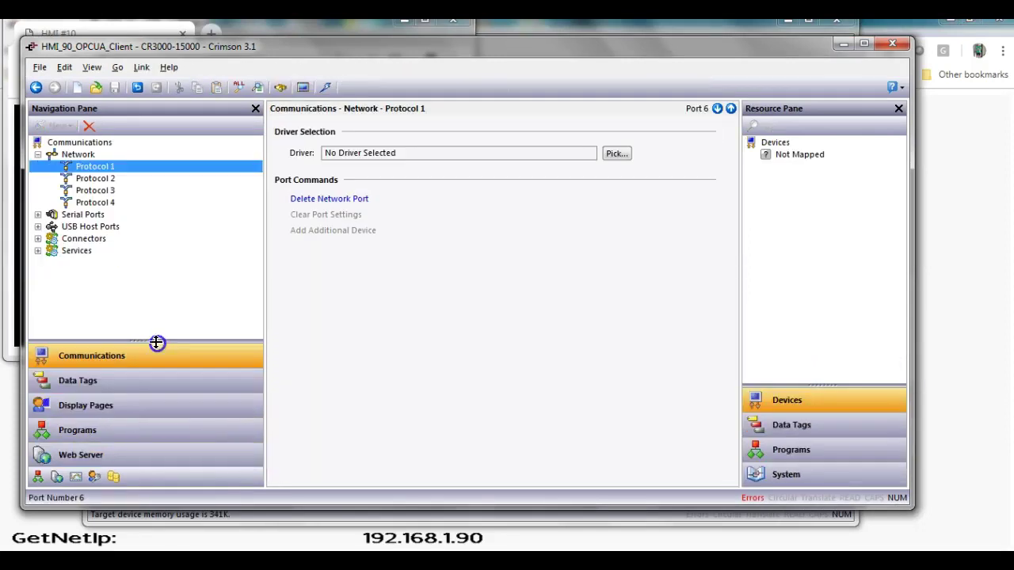
left_click(128, 365)
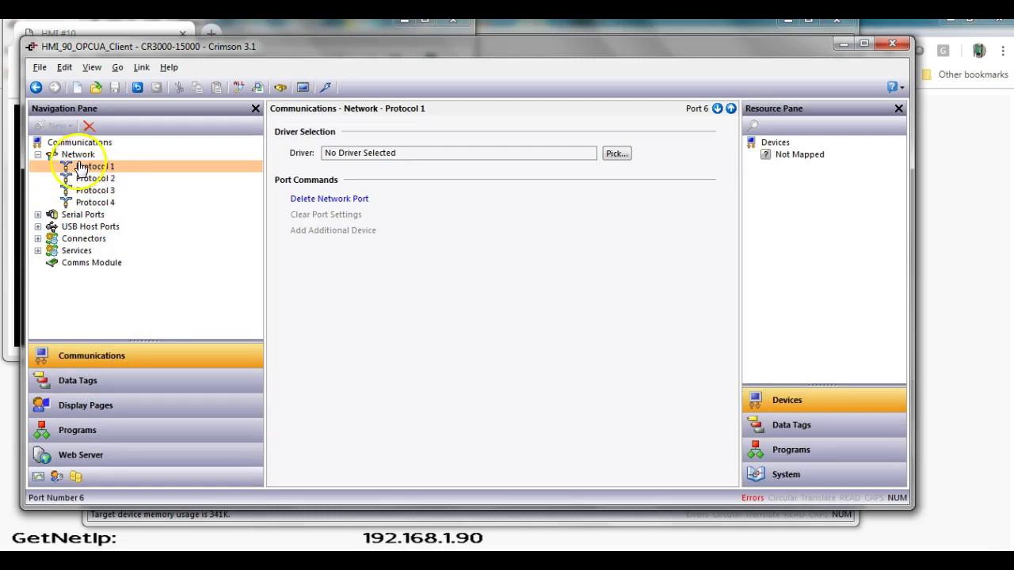
left_click(37, 155)
left_click(37, 155)
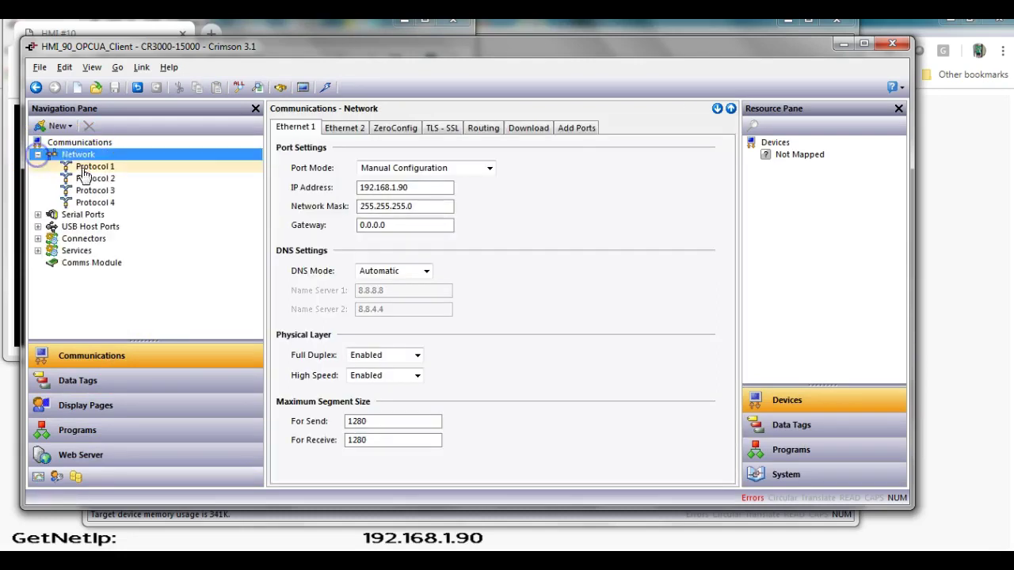
left_click(94, 168)
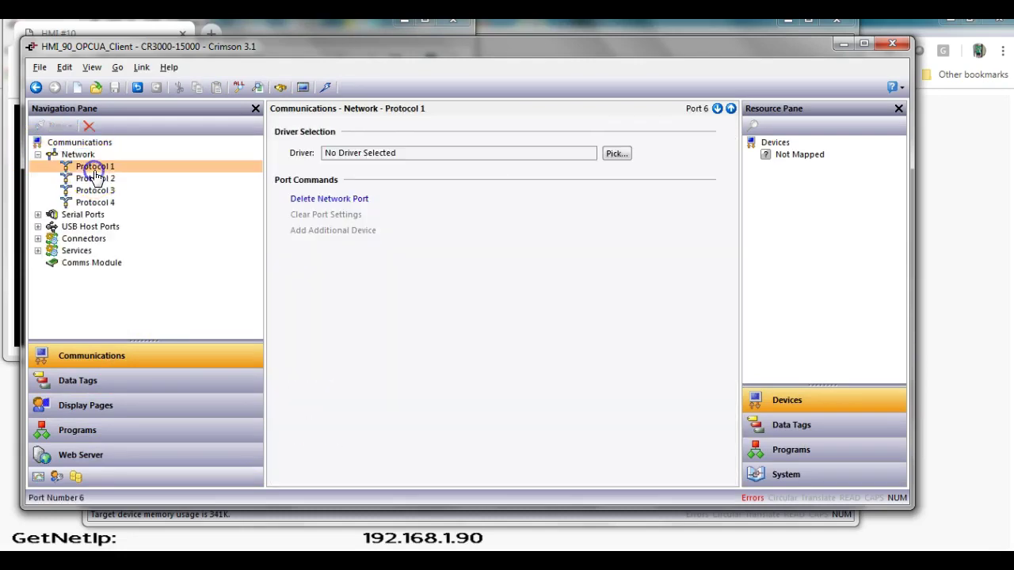
Give Protocol 1 the OPC UA > Client driver, adding device DEV1
left_click(619, 156)
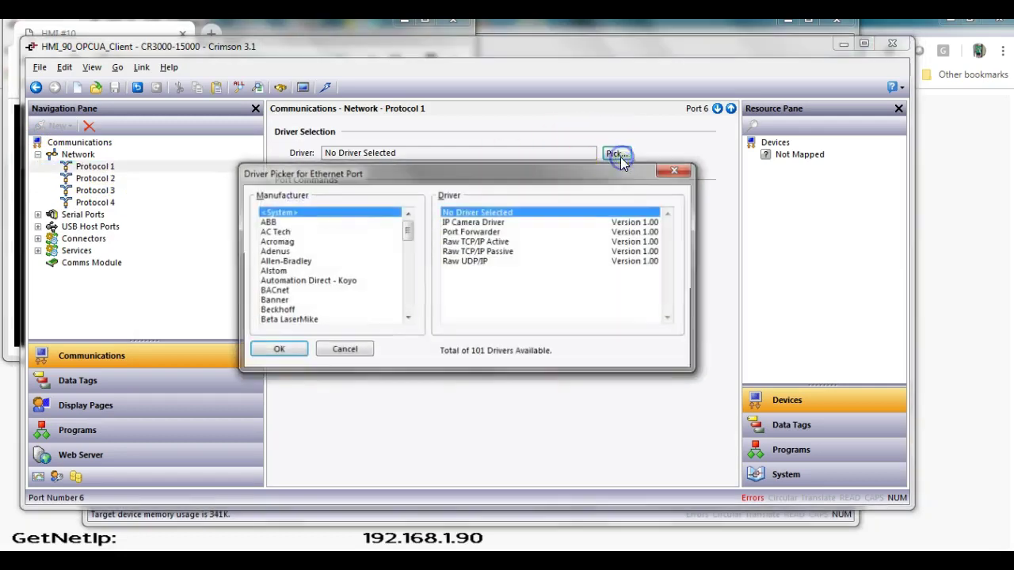
left_click(407, 301)
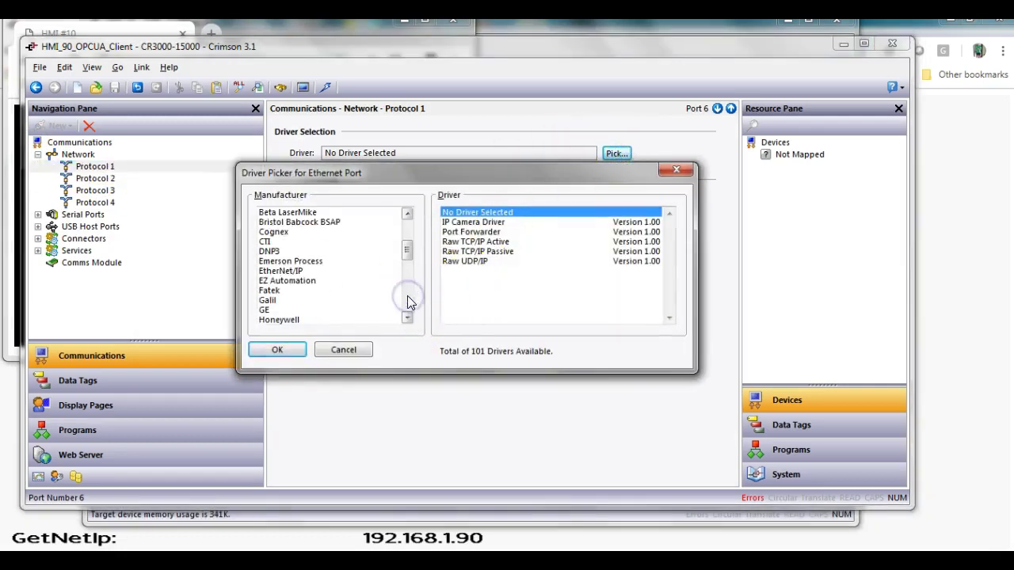
left_click(409, 291)
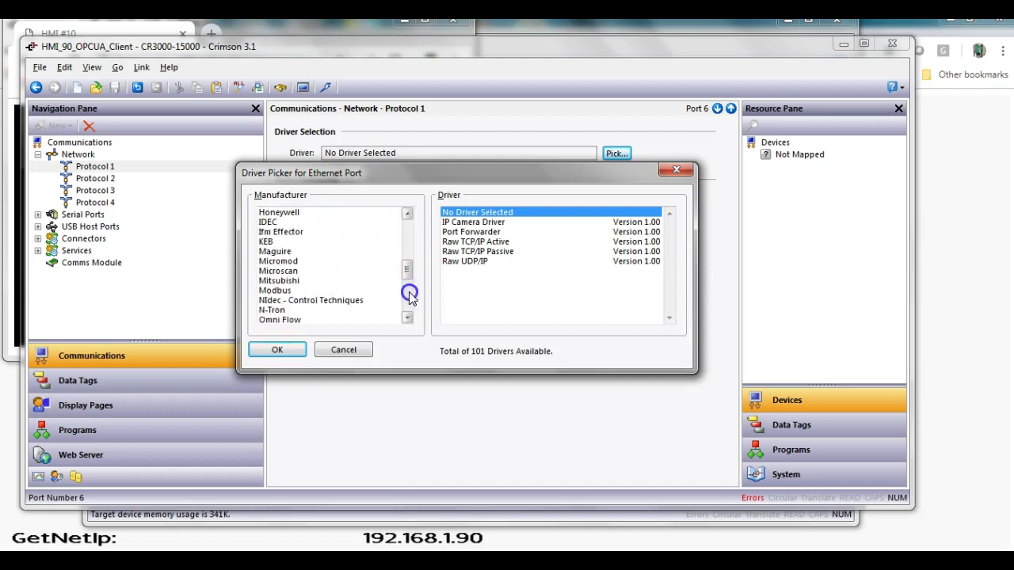
left_click(408, 293)
left_click(276, 231)
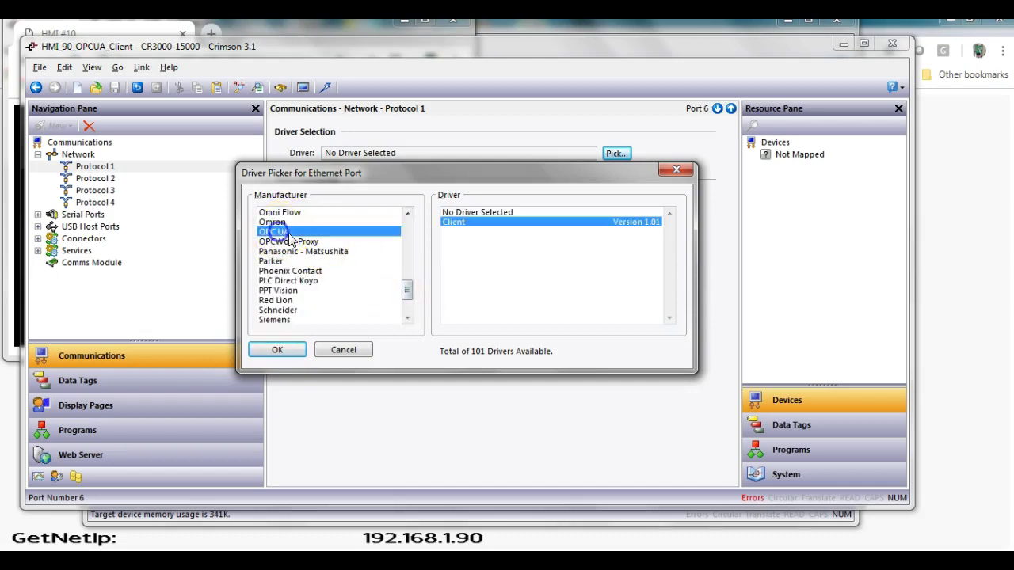
left_click(303, 232)
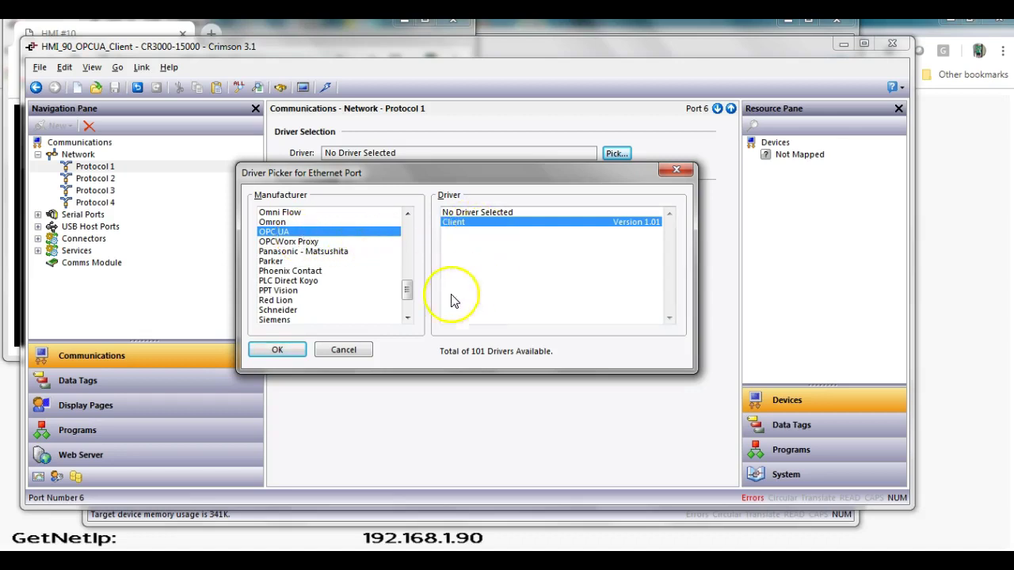
left_click(279, 351)
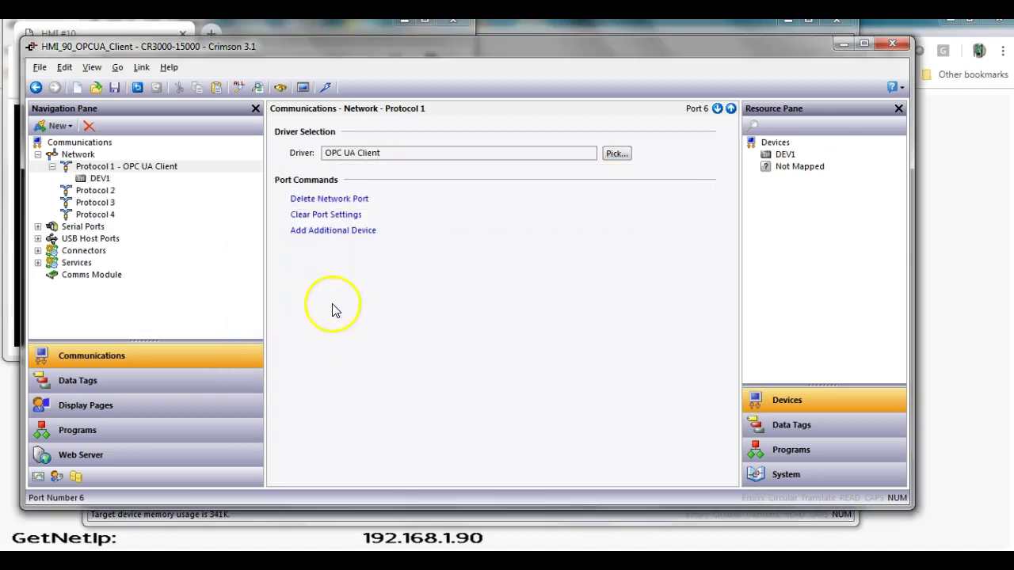
Rename device DEV1 to HMI_10, targeting server 192.168.1.10:4840
left_click(106, 182)
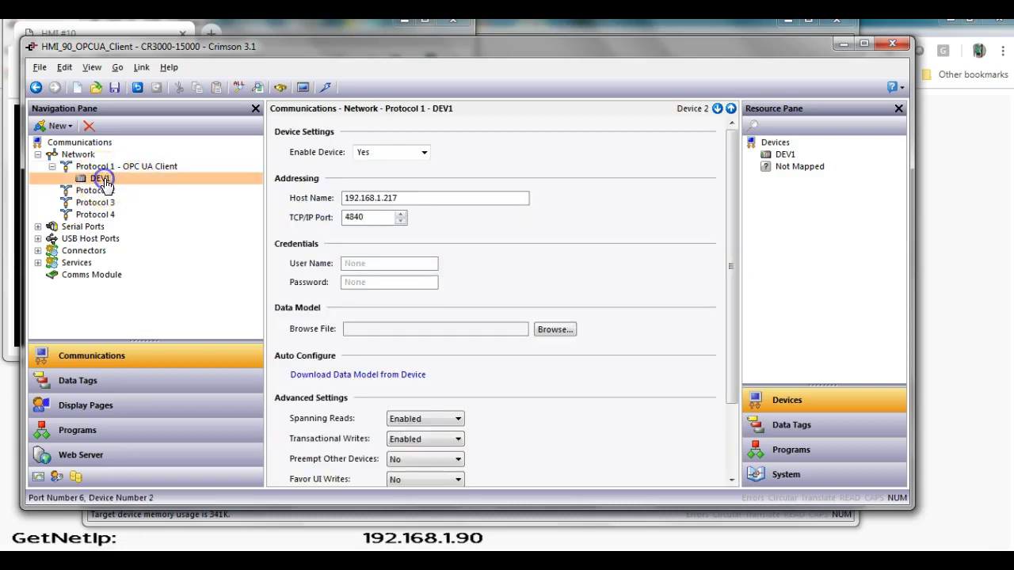
key("F2")
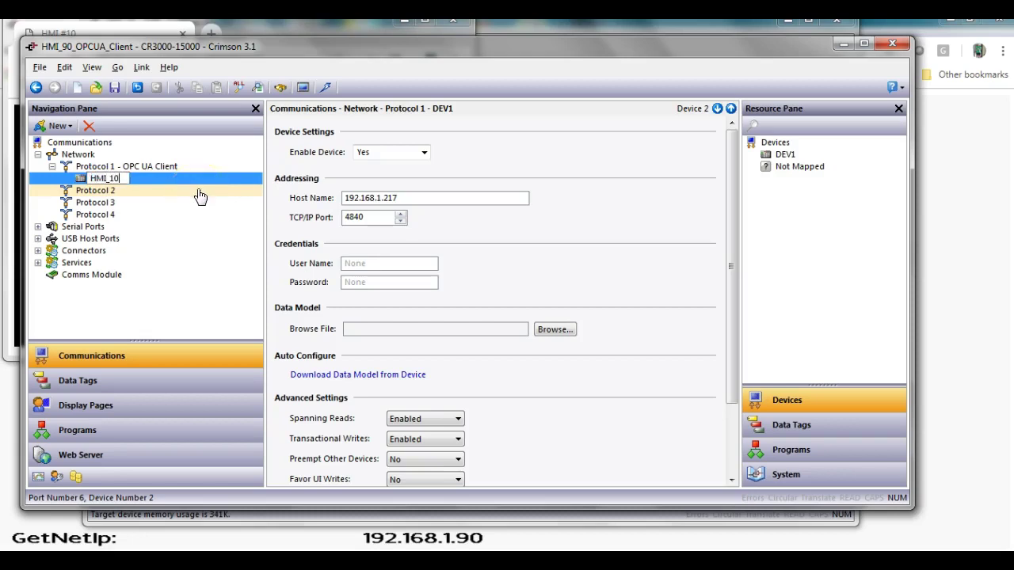
type("HMI_10")
key("Return")
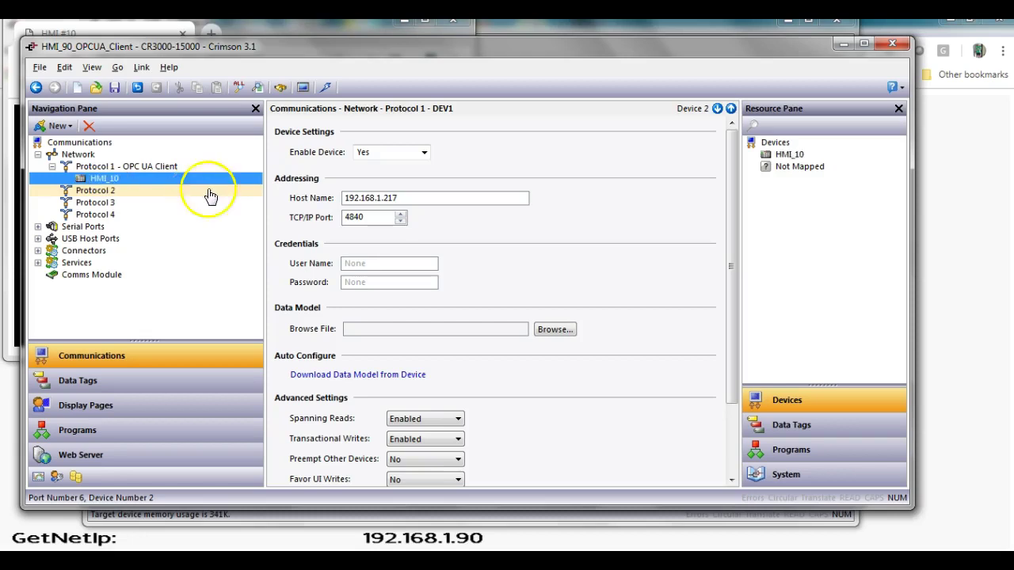
left_click(411, 197)
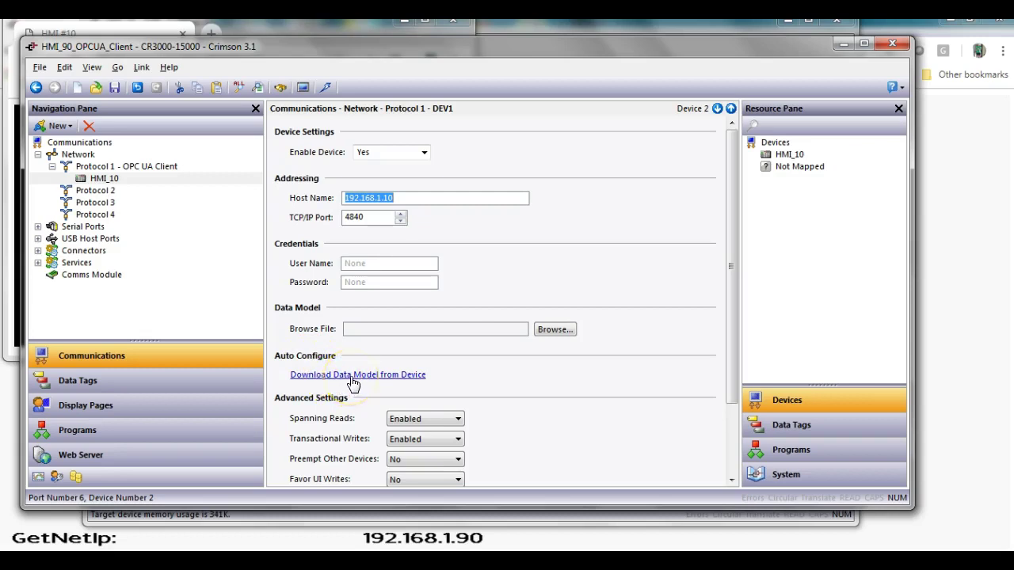
Download the server's data model, overwriting HMI_10.opc-ua-browse, and acknowledge 22 nodes found
left_click(353, 377)
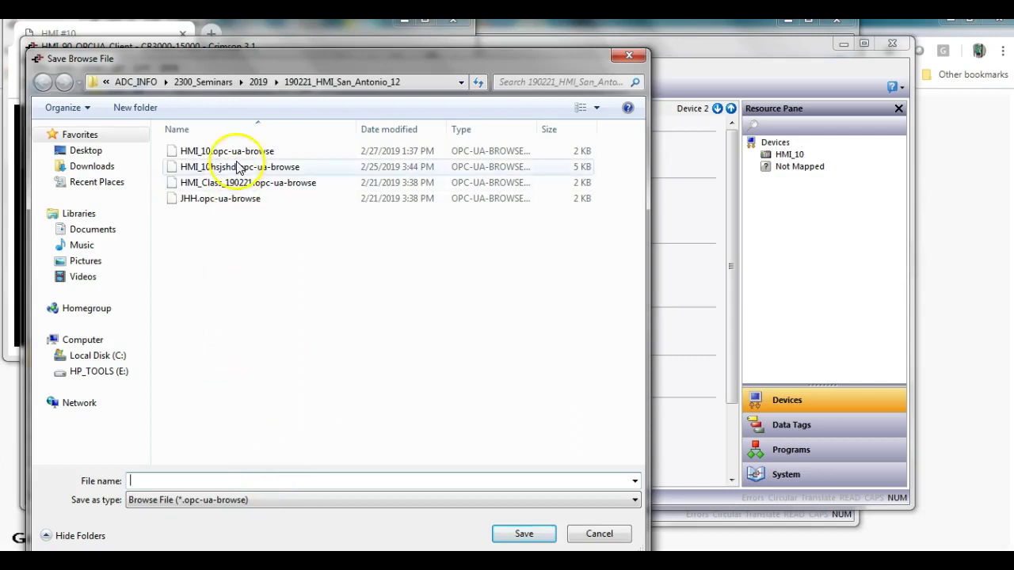
left_click(205, 152)
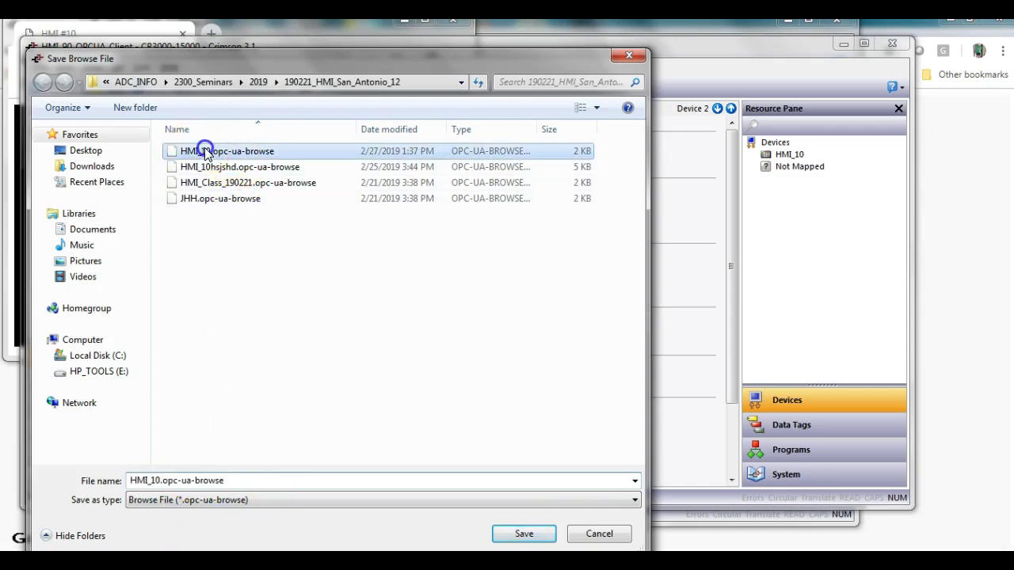
left_click(530, 534)
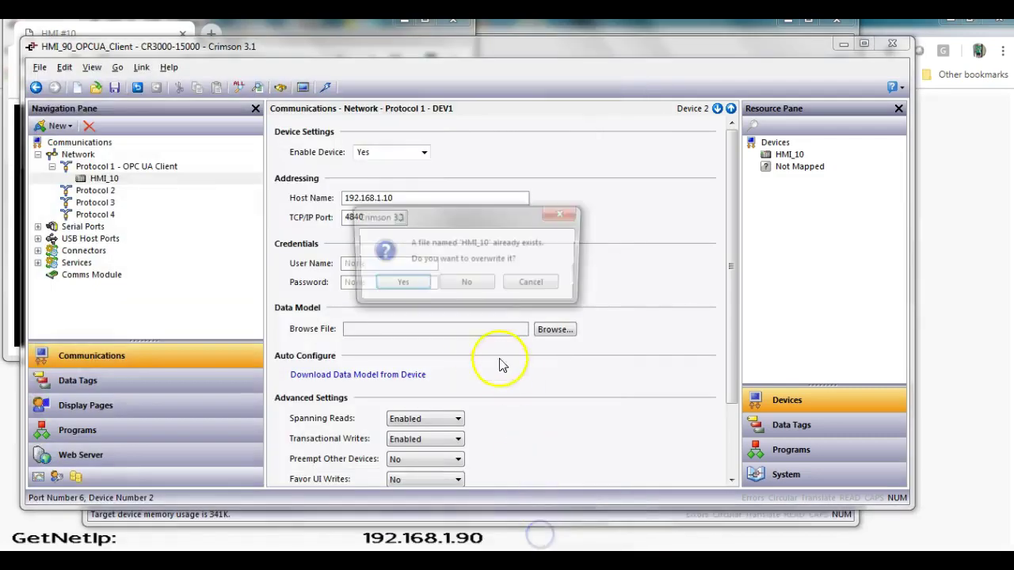
left_click(400, 283)
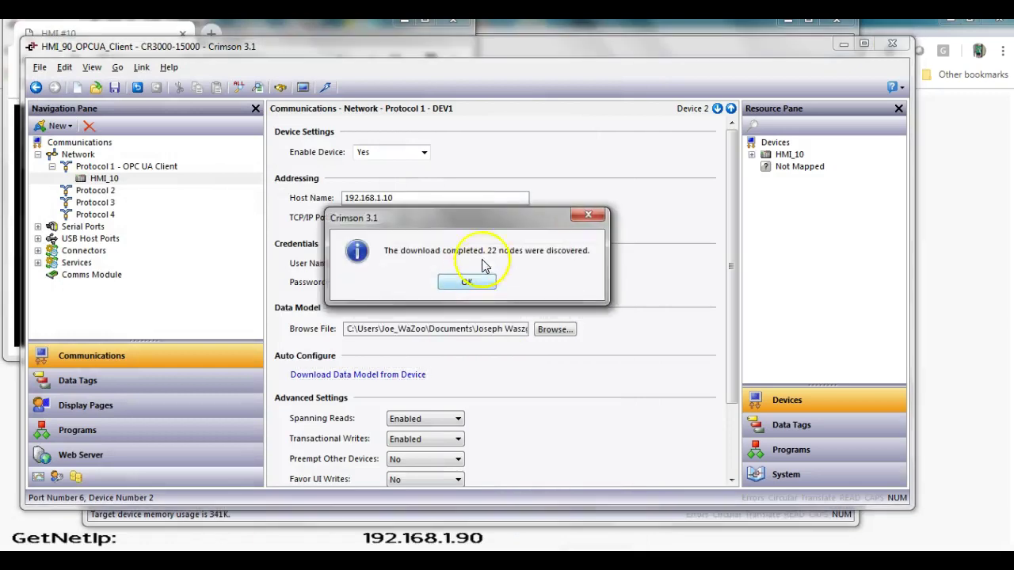
left_click(476, 283)
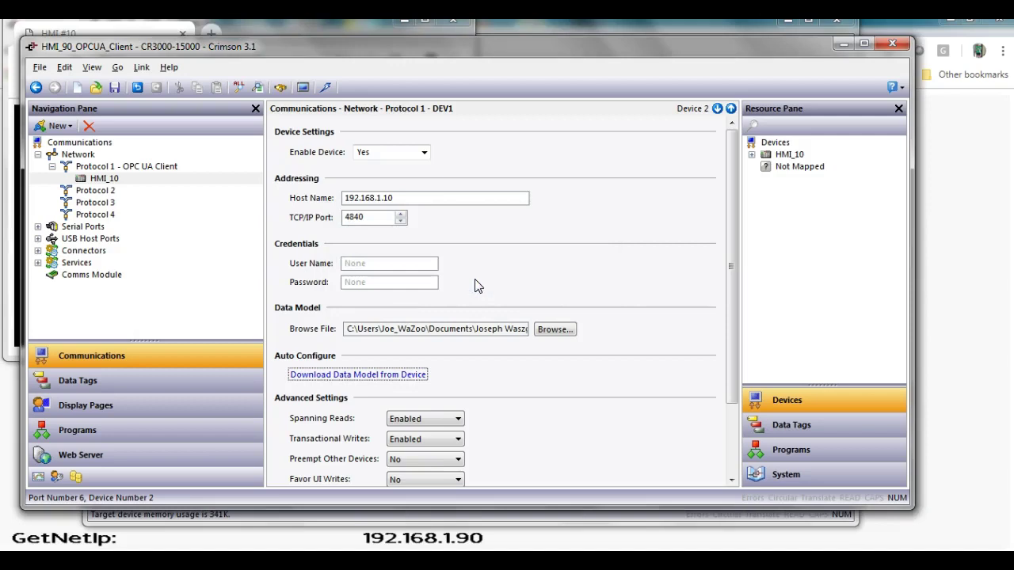
Create a new data tag named Temp_F
left_click(98, 385)
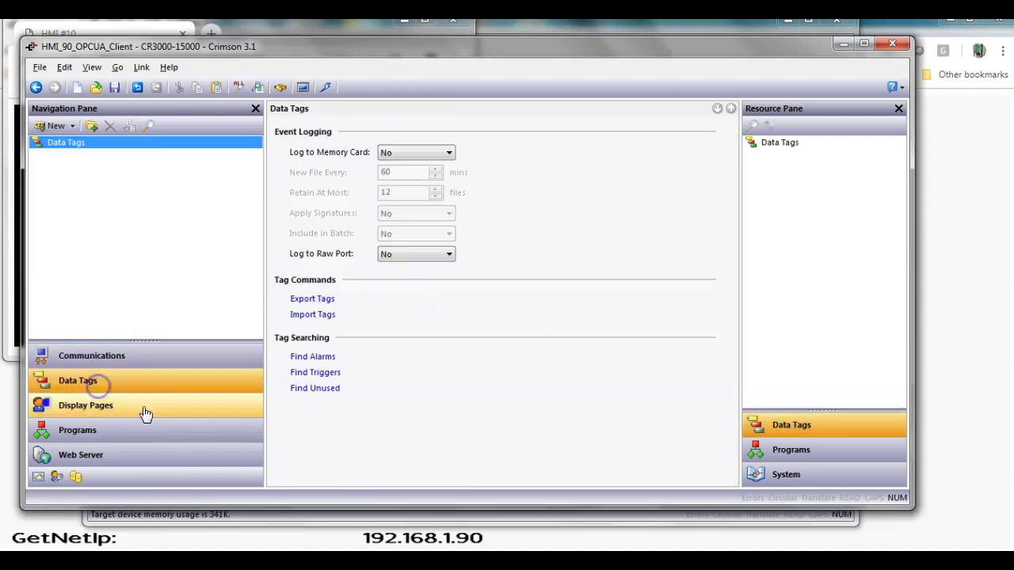
left_click(45, 128)
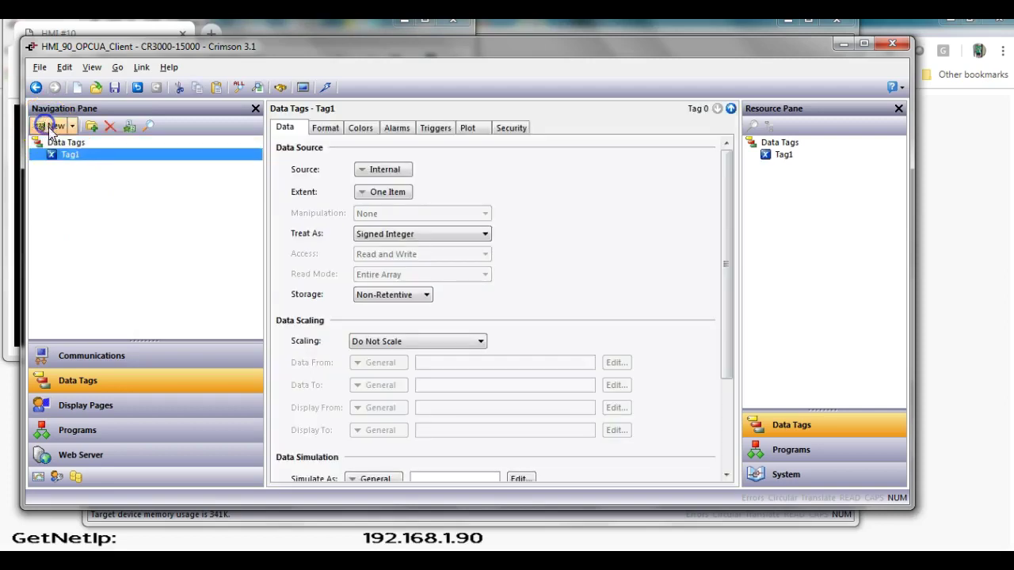
left_click(72, 156)
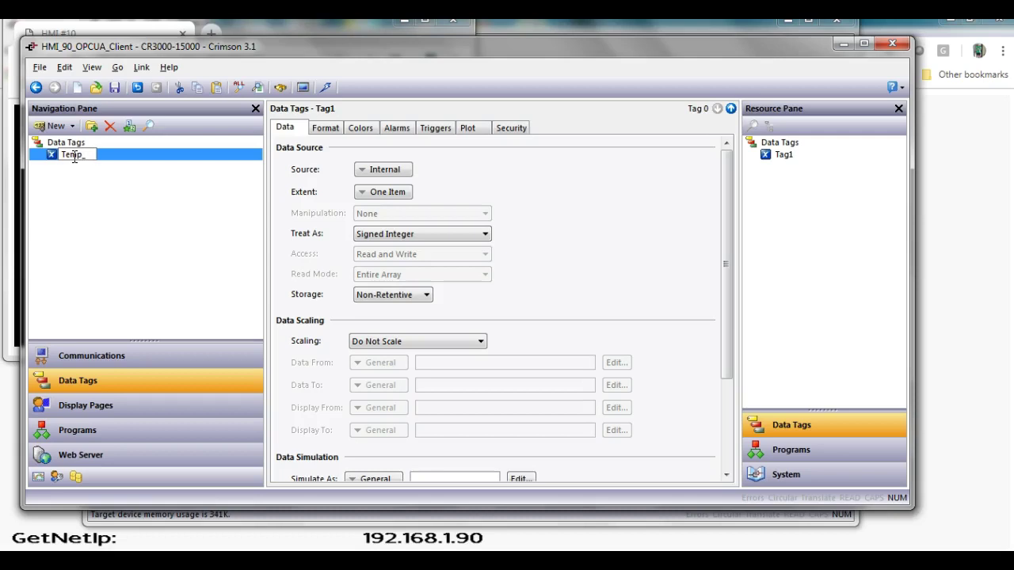
key("Return")
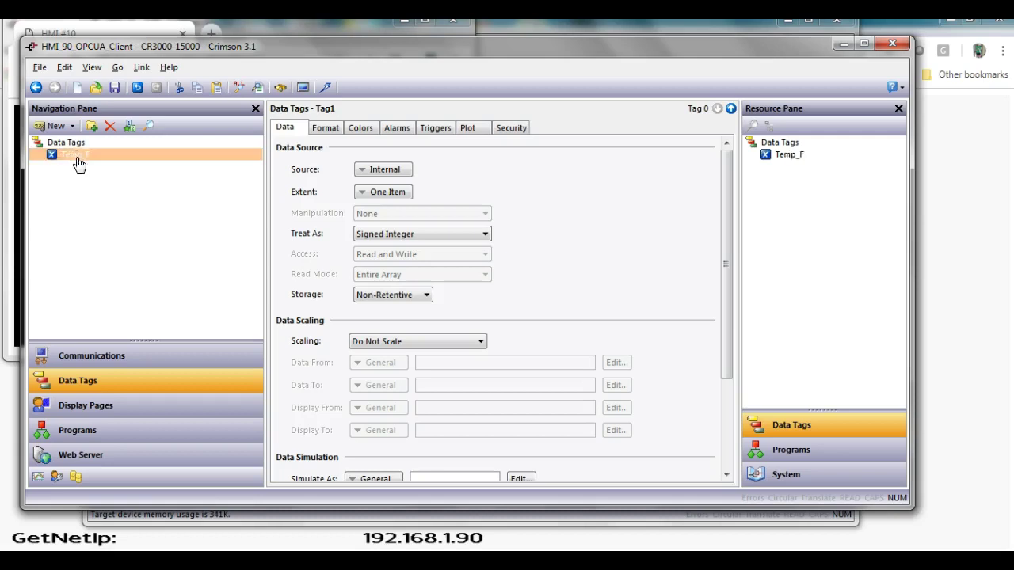
Set Temp_F's source to HMI_10 node V1 > Tags > Room_1.Temp_F
left_click(386, 171)
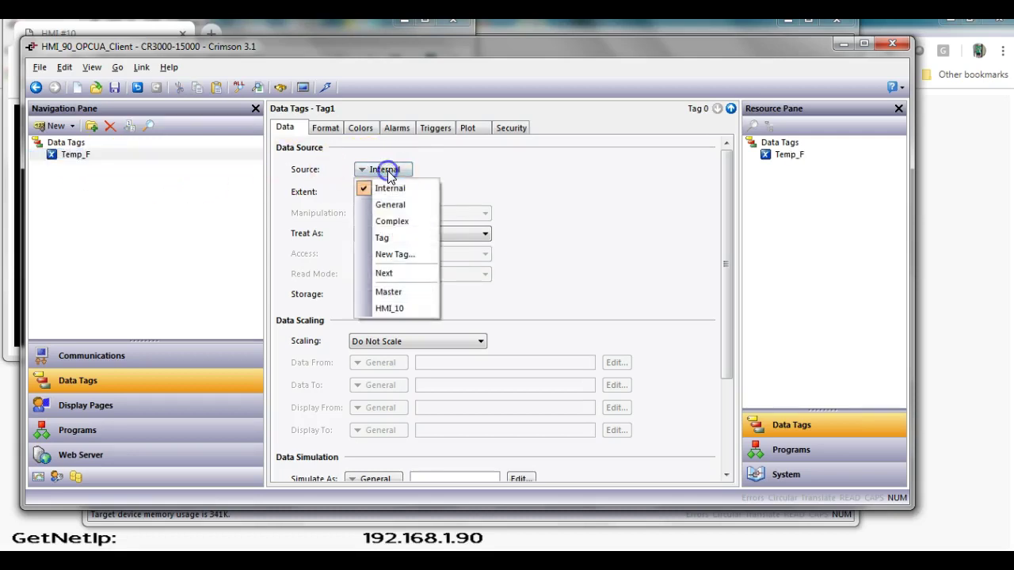
left_click(424, 313)
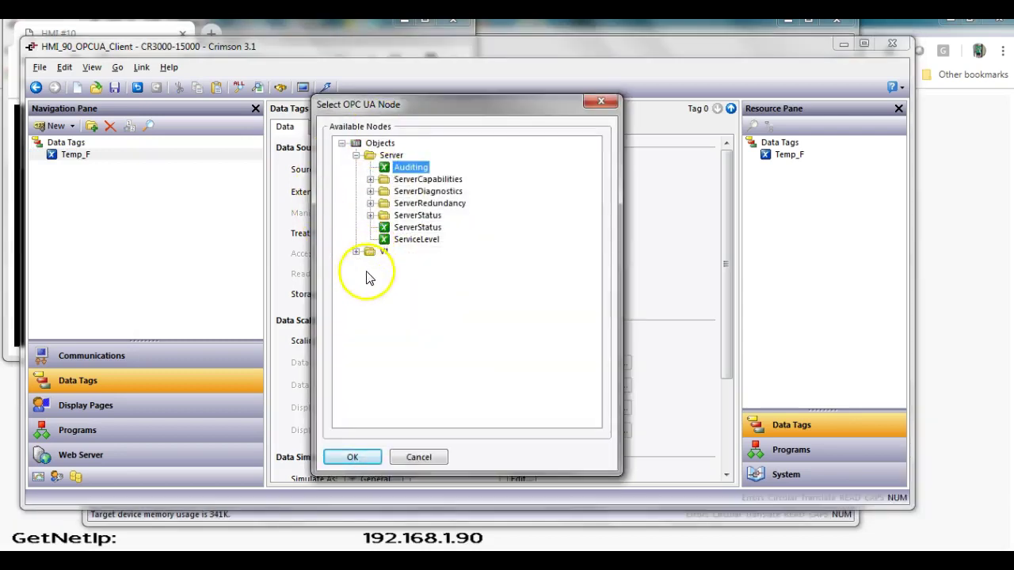
left_click(356, 252)
left_click(370, 263)
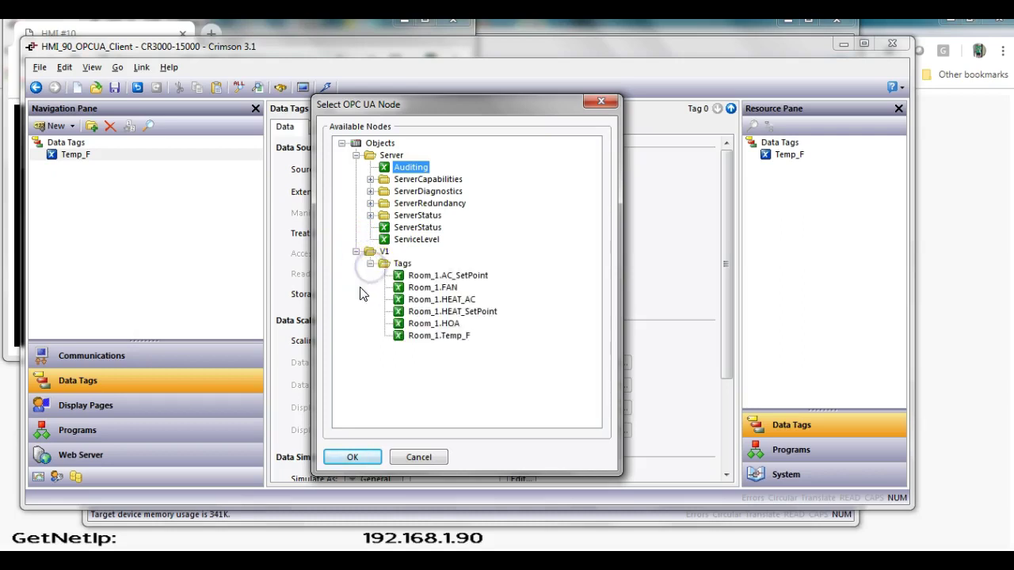
left_click(457, 339)
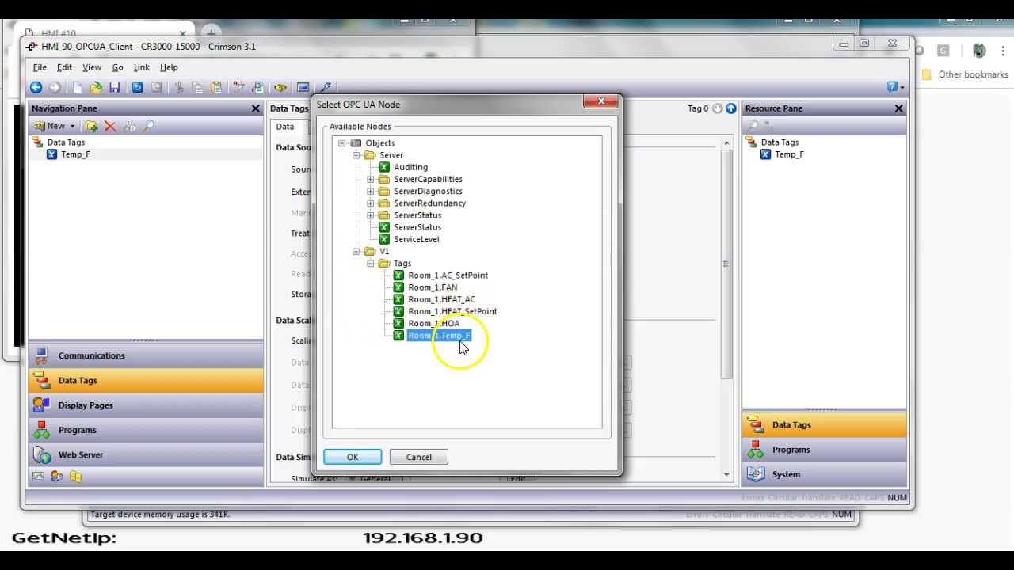
left_click(351, 459)
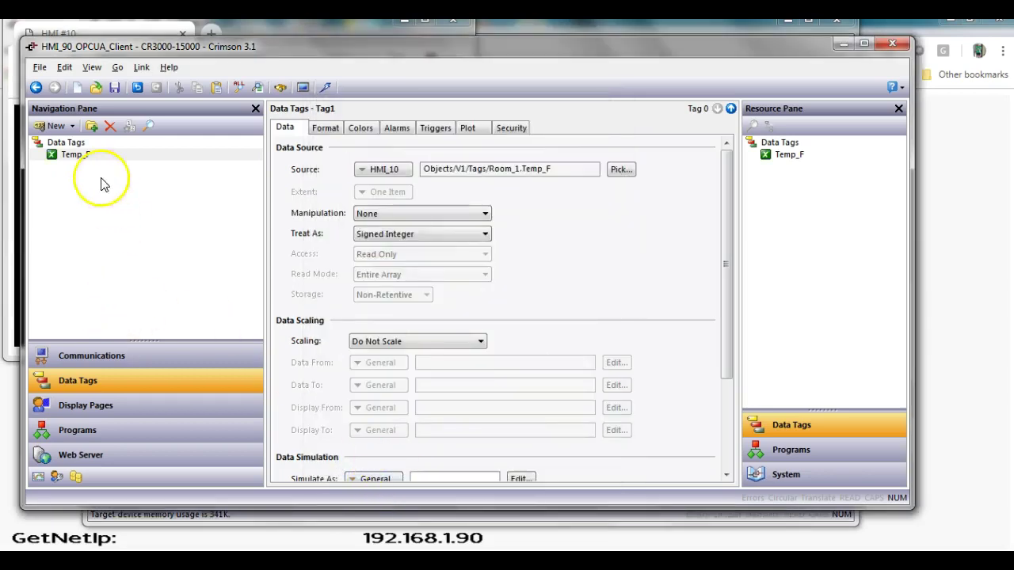
left_click(113, 407)
Drop Temp_F onto Page1 as an enlarged data box in bold Hei 20, then save
left_click(455, 276)
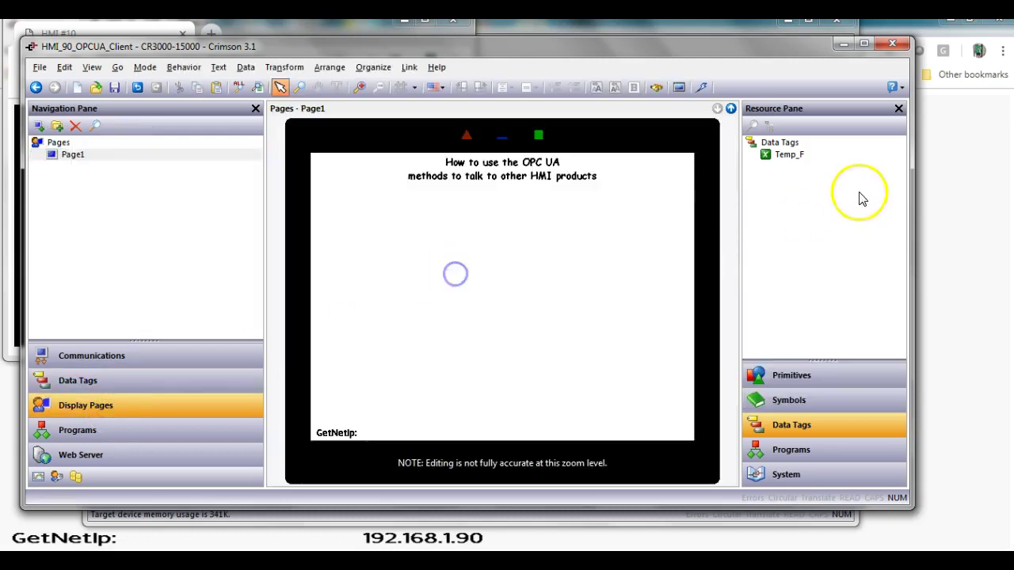
left_click_drag(804, 164, 468, 274)
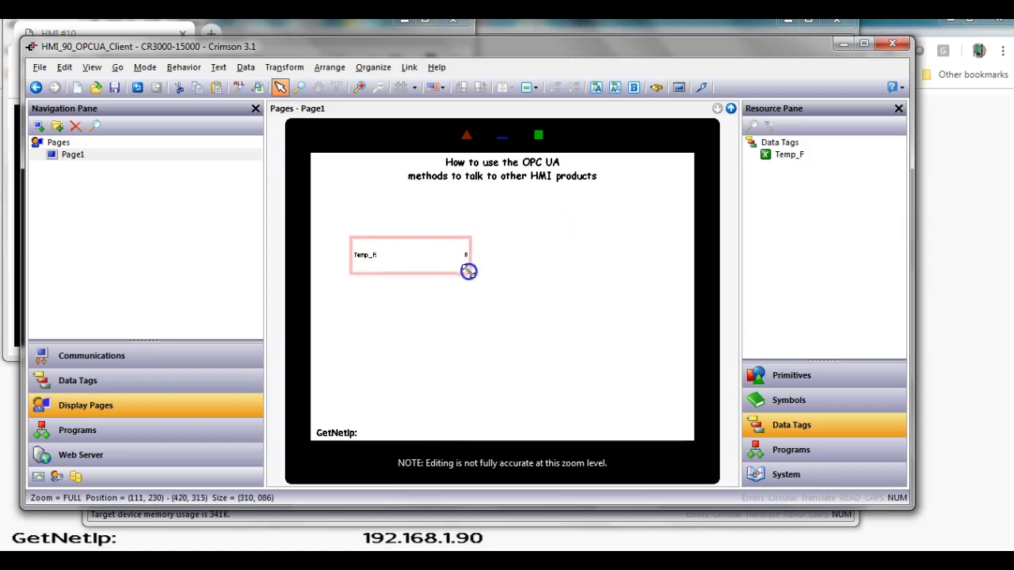
left_click(520, 299)
left_click(455, 261)
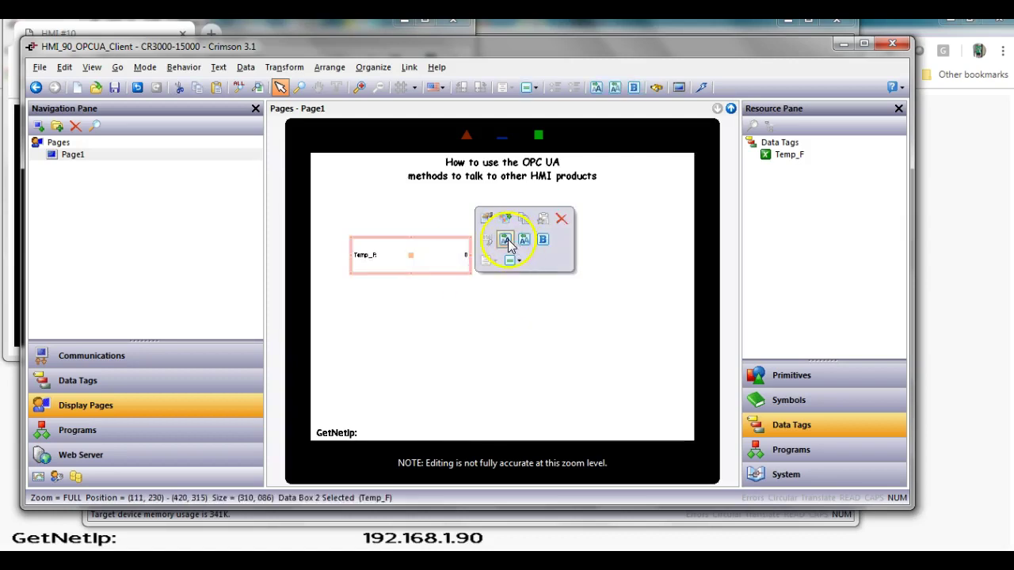
left_click(505, 239)
left_click(543, 240)
left_click(405, 255)
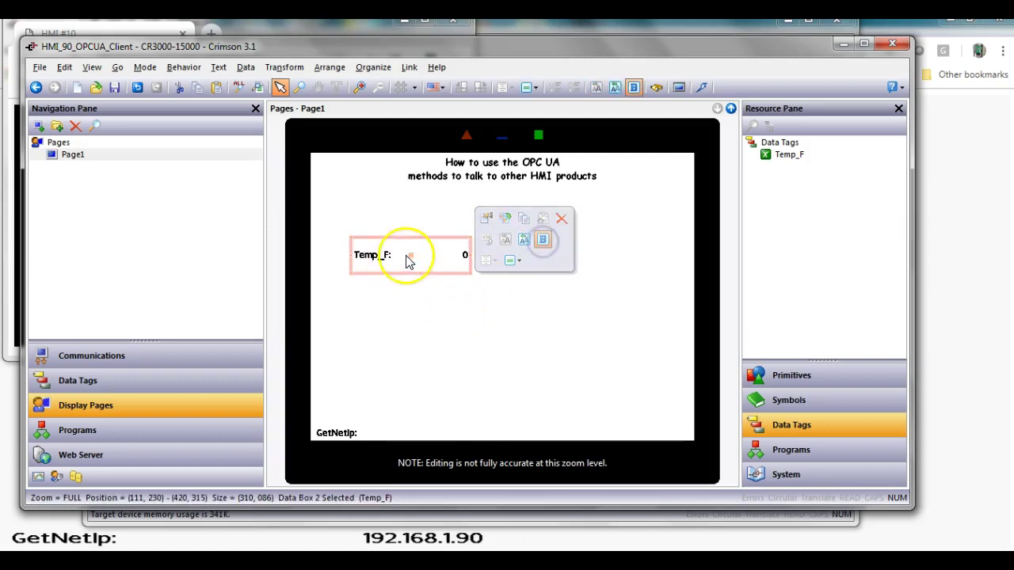
left_click(434, 301)
left_click(115, 88)
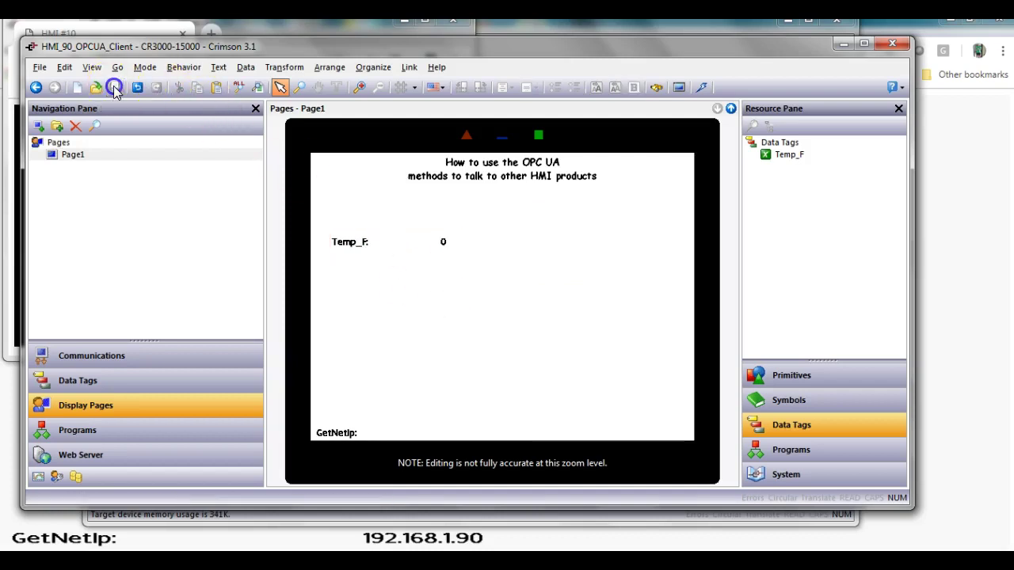
Restore the OPC UA Client Chrome window, run Update from Crimson, and watch the page reload
left_click(456, 564)
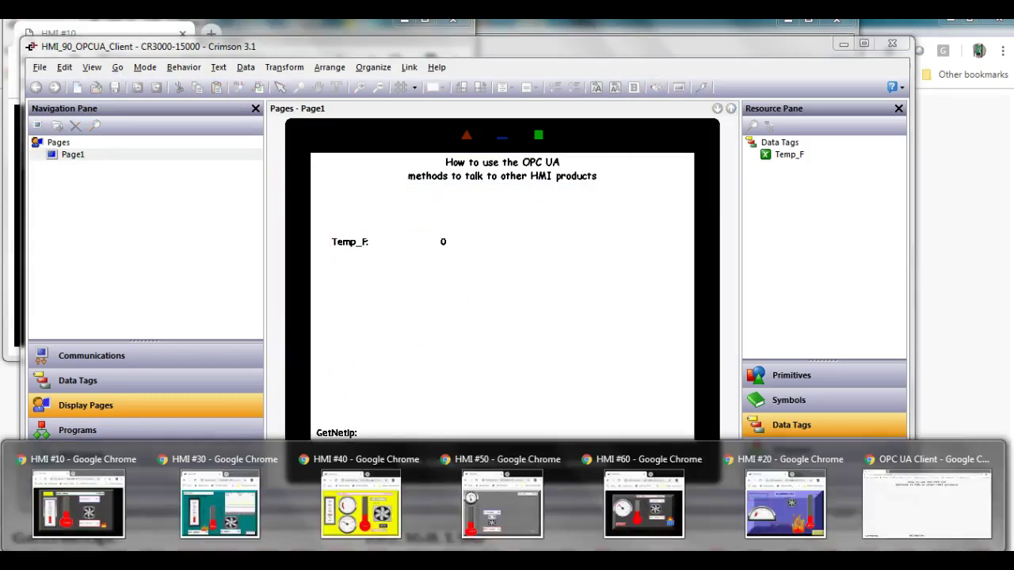
left_click(963, 527)
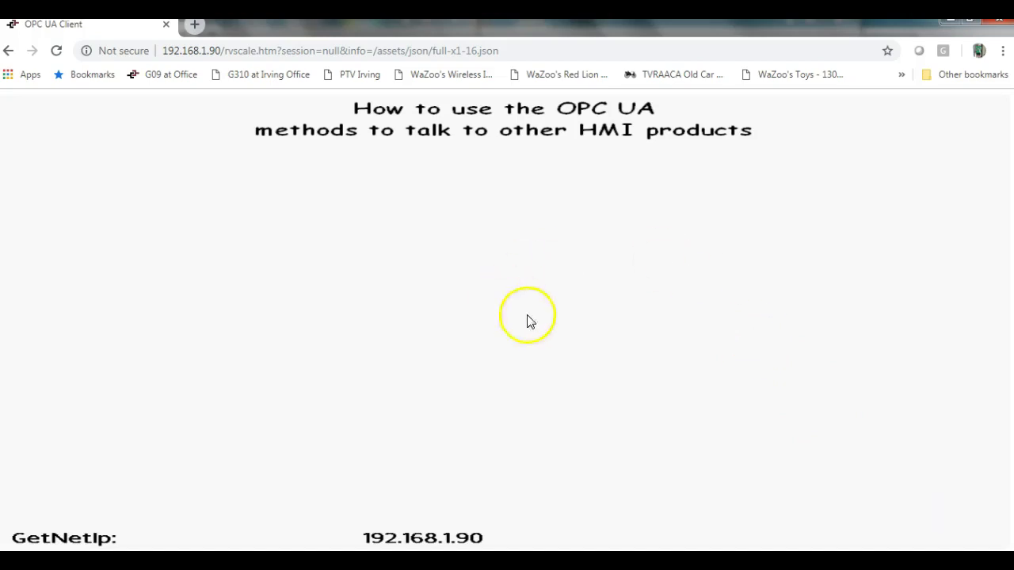
left_click(971, 27)
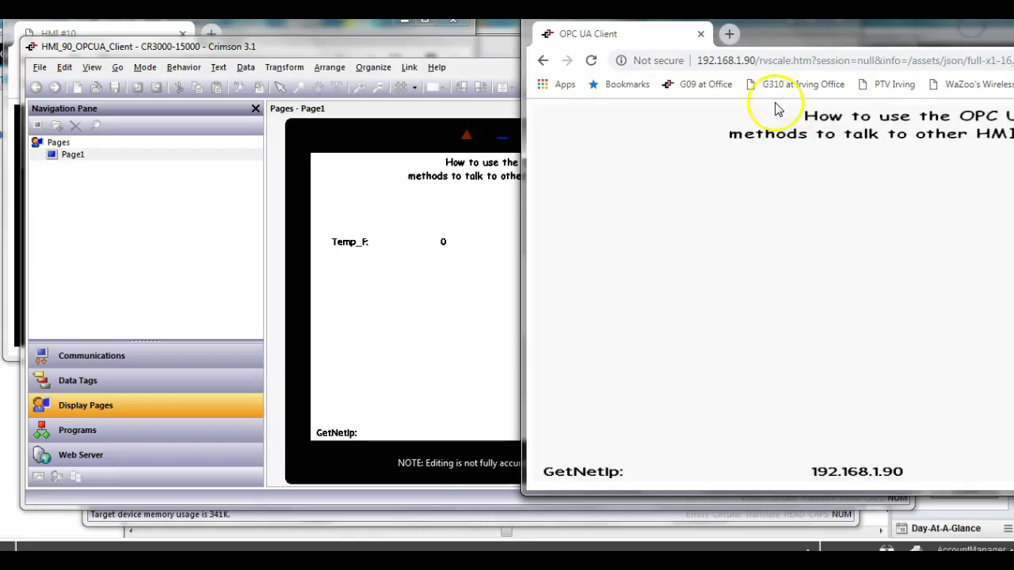
left_click(372, 47)
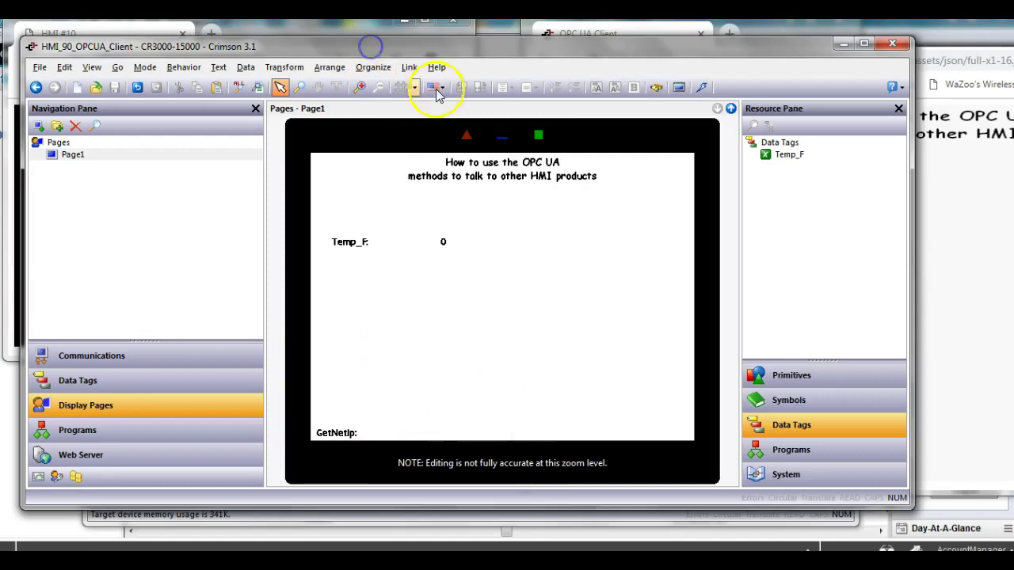
left_click(703, 89)
left_click(959, 265)
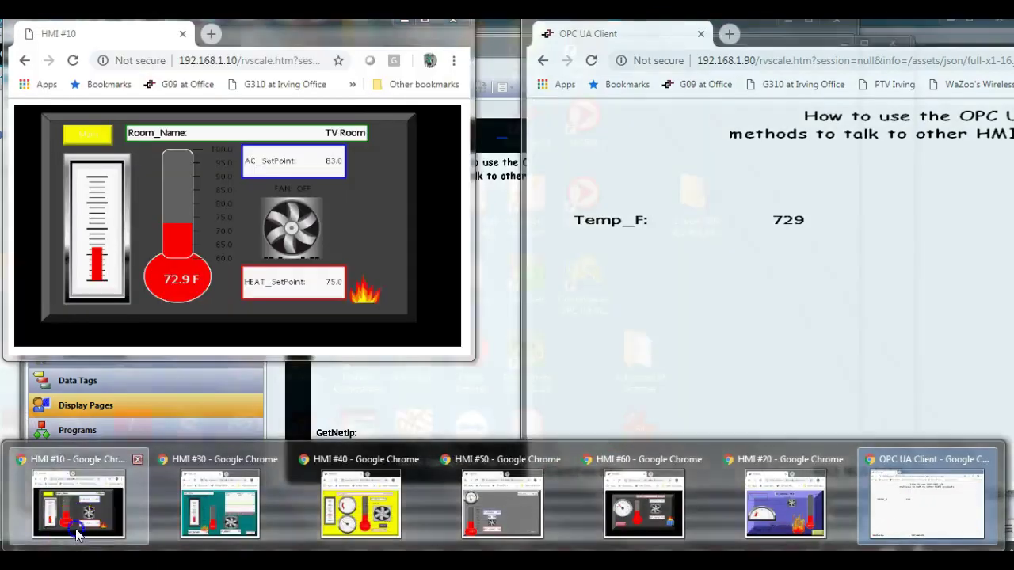
Bring up the HMI #10 Chrome page beside the OPC UA Client to compare live temperature readings
left_click(76, 523)
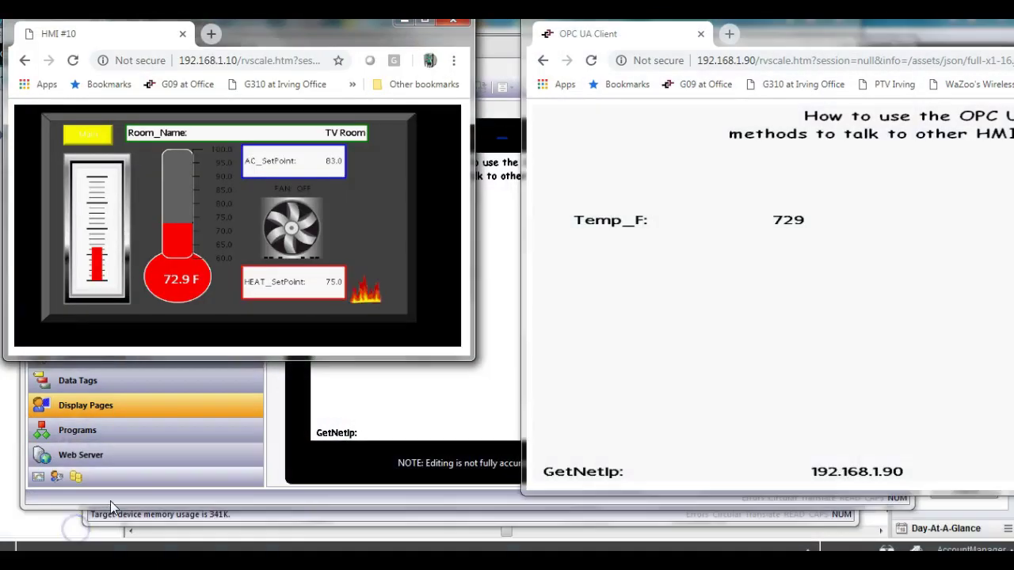